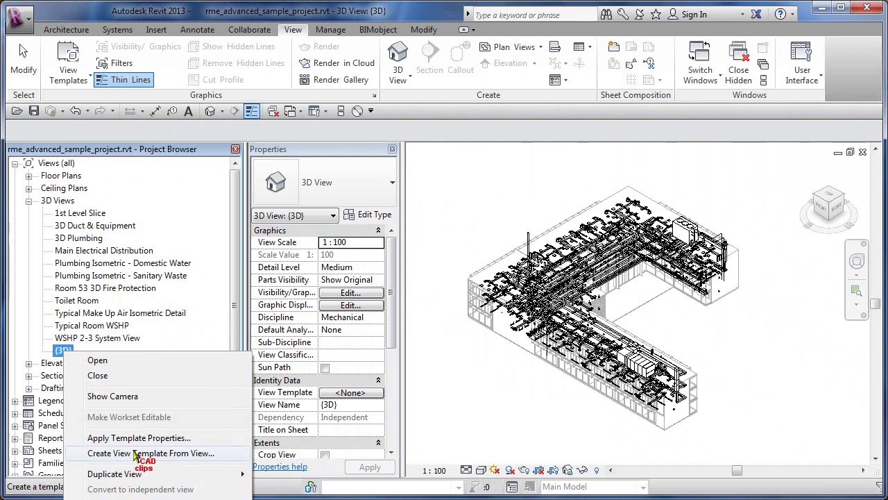
Duplicate the {3D} view and rename the copy as 3D Bathroom Plumbing
mouse_move(209, 474)
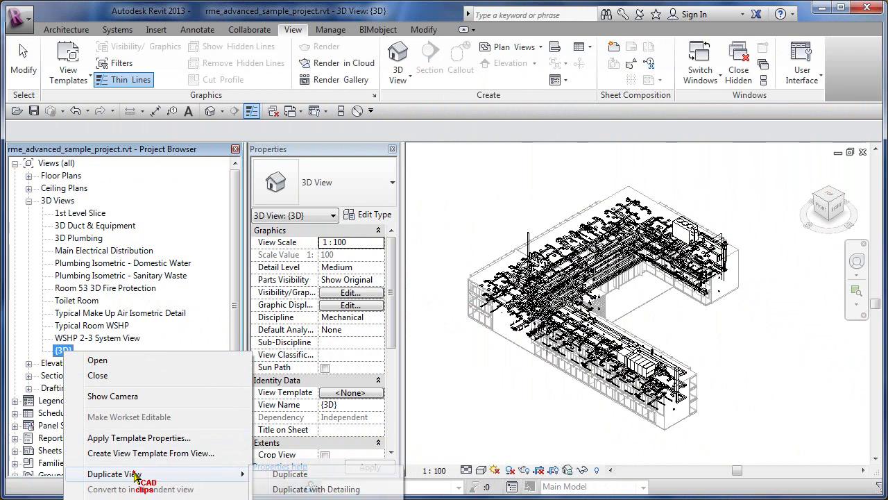
left_click(306, 475)
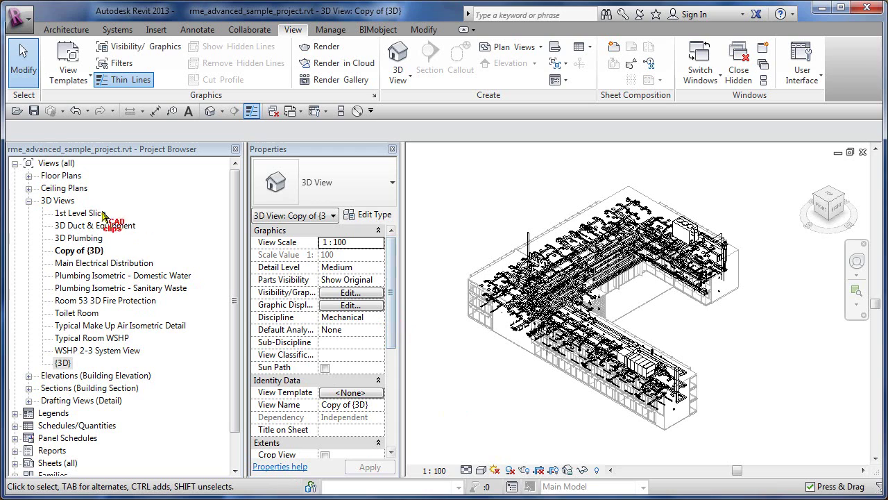
right_click(86, 251)
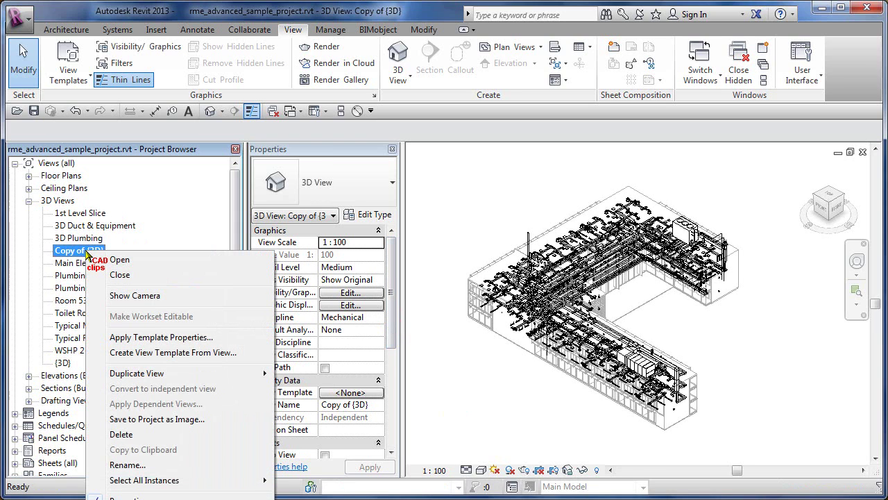
left_click(127, 464)
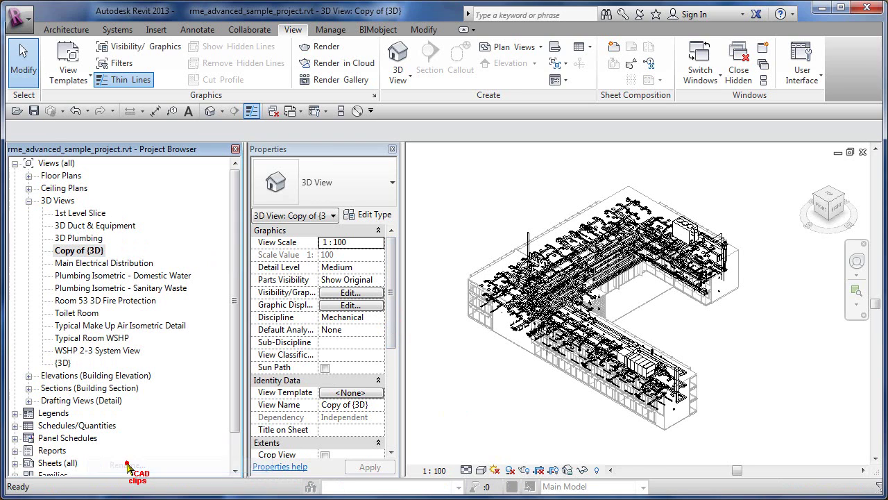
type("3D Bathroom Plumbing")
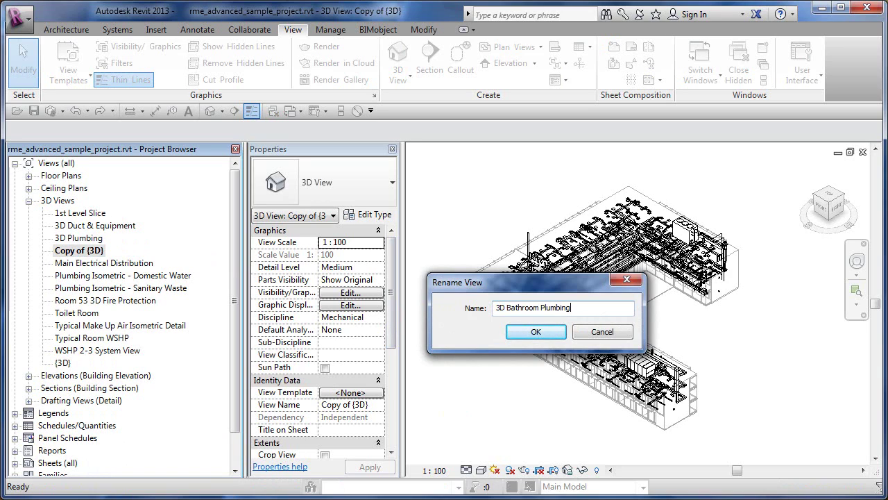
left_click(545, 332)
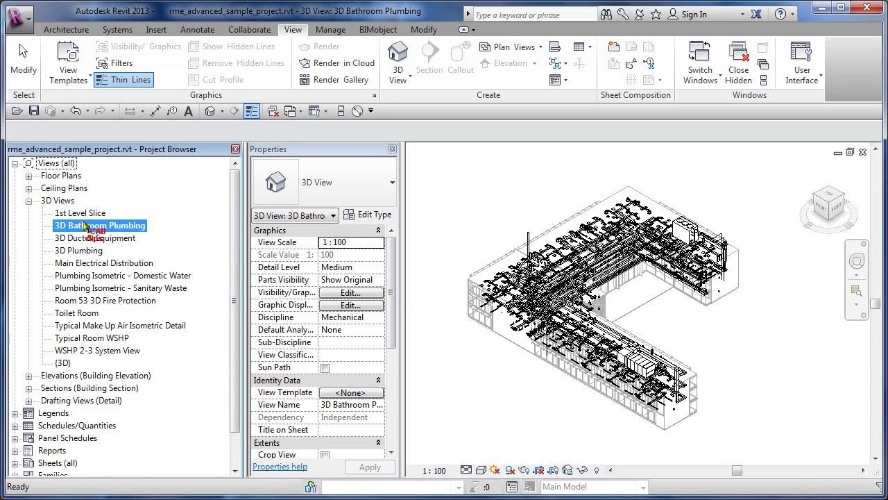
Open the Level 1 Plumbing Plan and examine the piping and fixture display in the WC area
left_click(28, 175)
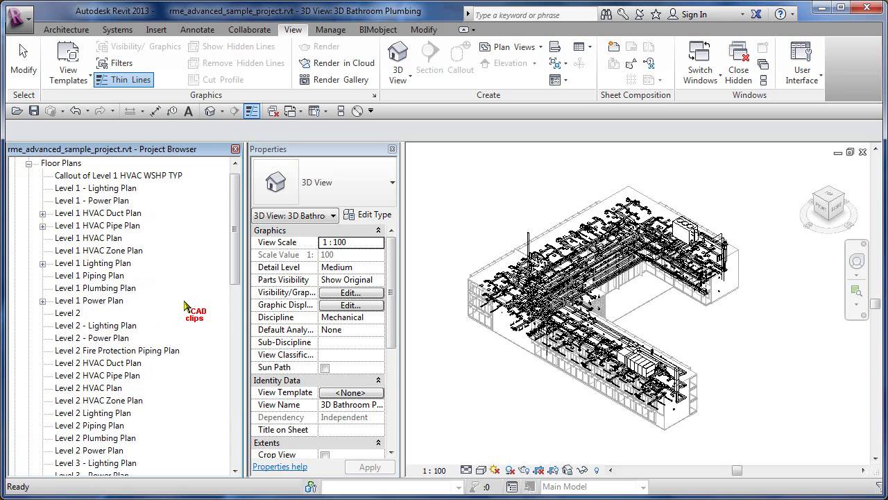
left_click(123, 288)
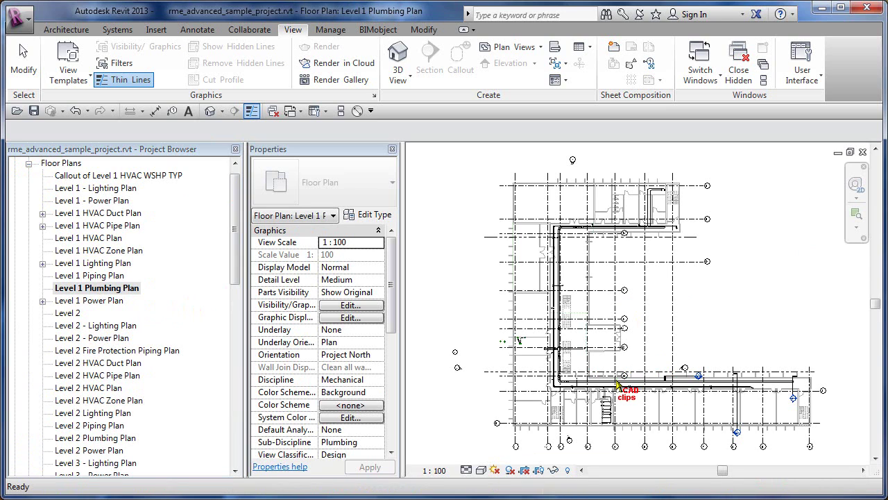
scroll(609, 424, "up", 5)
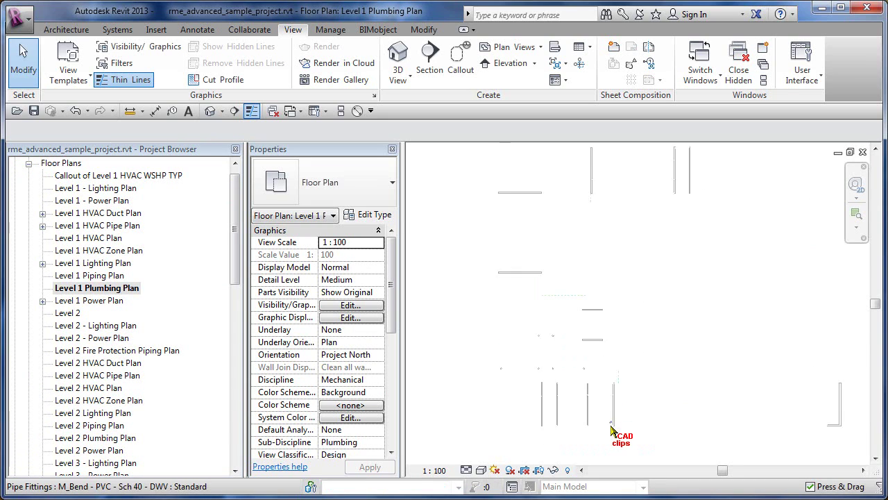
scroll(669, 270, "up", 3)
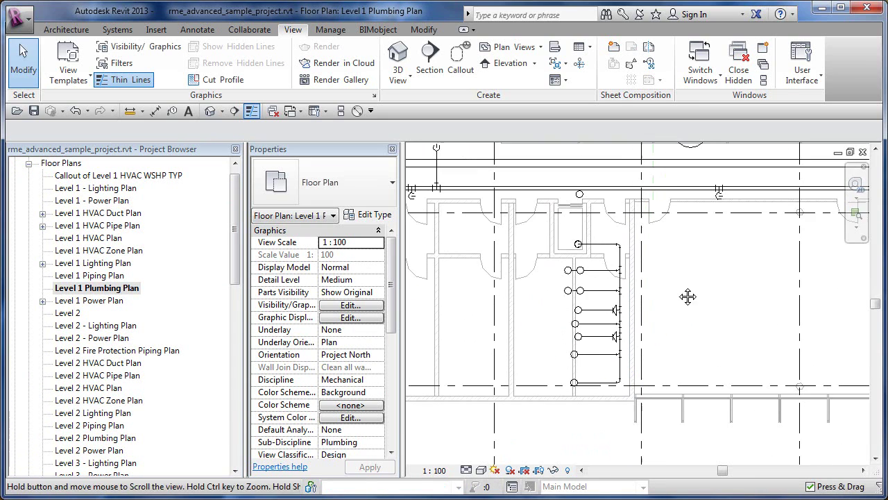
scroll(628, 317, "up", 2)
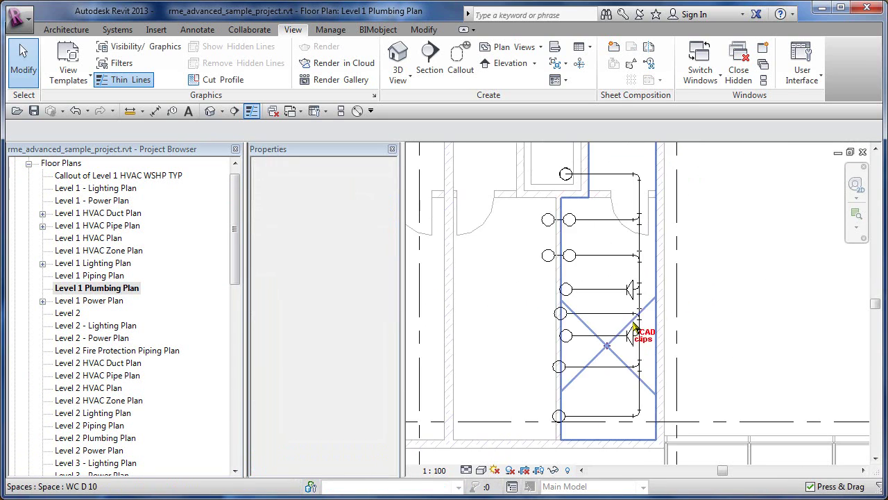
left_click(467, 469)
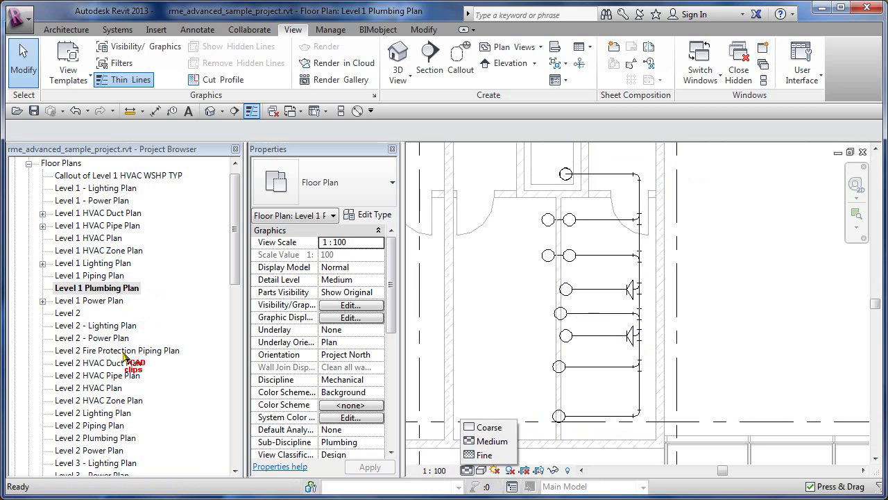
Open the Level 2 Plumbing Plan and bring the WC fixtures and piping into view
left_click(112, 428)
double_click(111, 425)
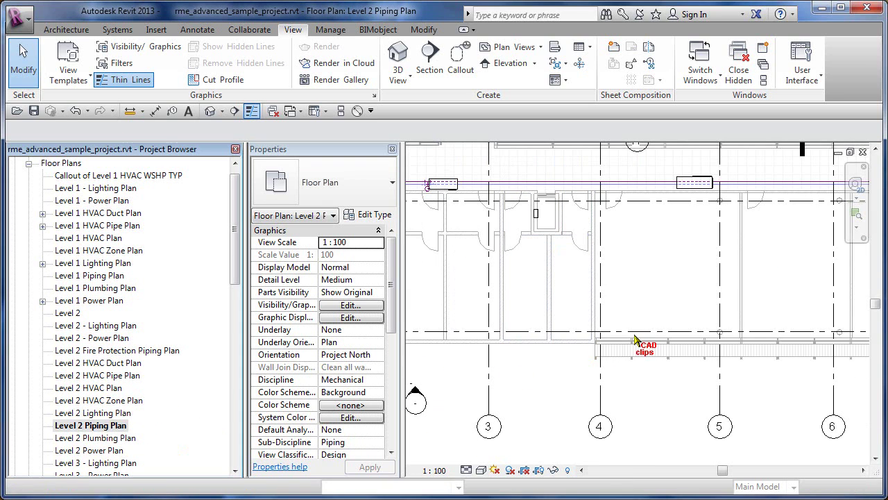
key("ctrl+Tab")
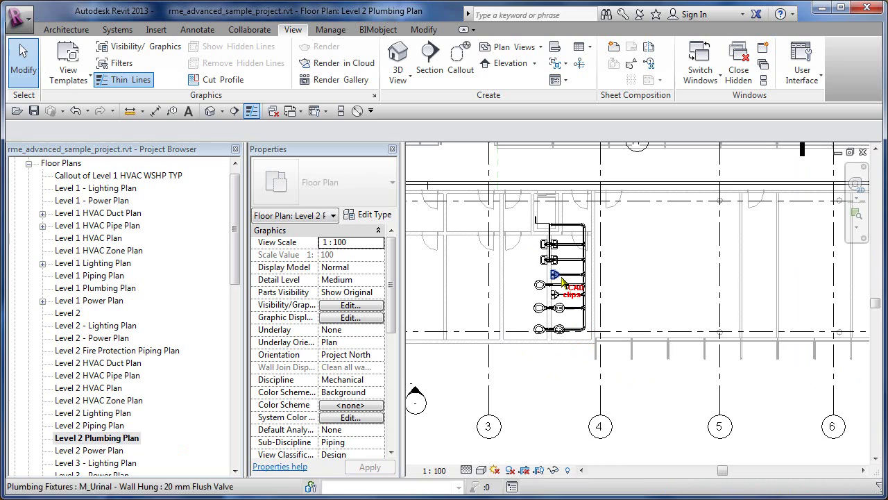
scroll(580, 283, "up", 2)
scroll(608, 292, "down", 3)
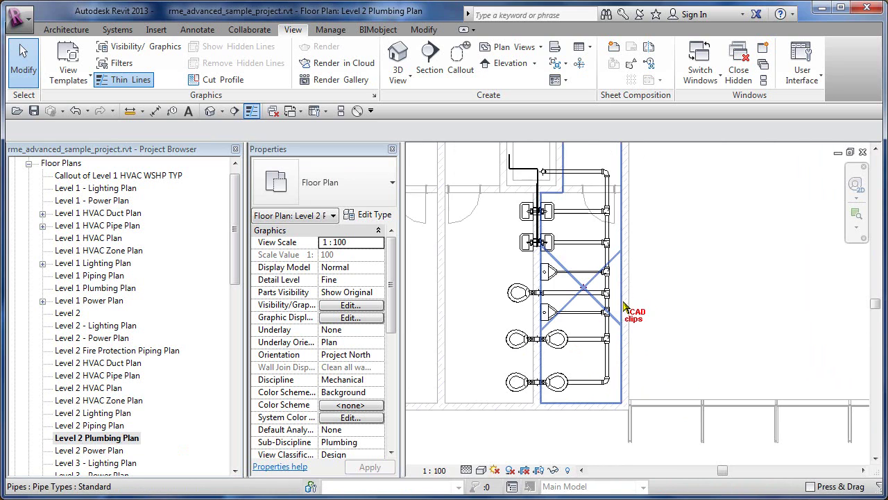
middle_click_drag(630, 307, 713, 301)
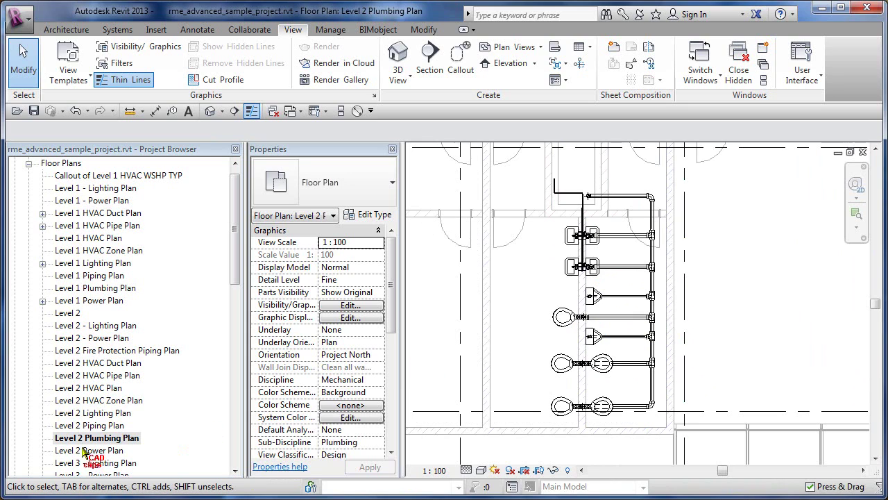
Draw a building section below the Level 2 WC, looking toward the fixtures, and extend its depth past all the bathroom piping
left_click(429, 55)
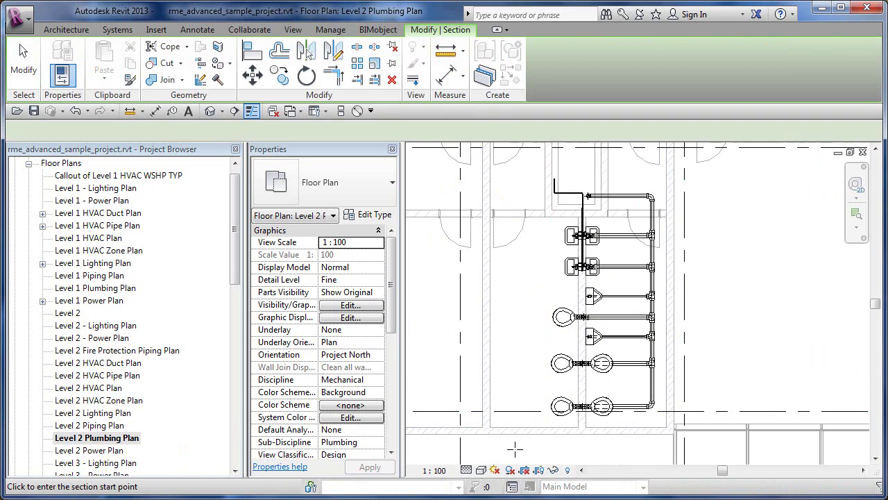
left_click(493, 448)
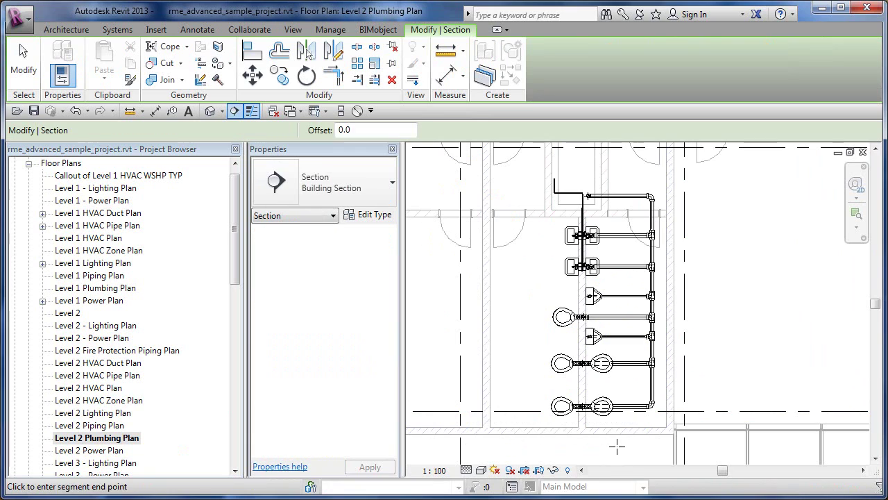
left_click(703, 449)
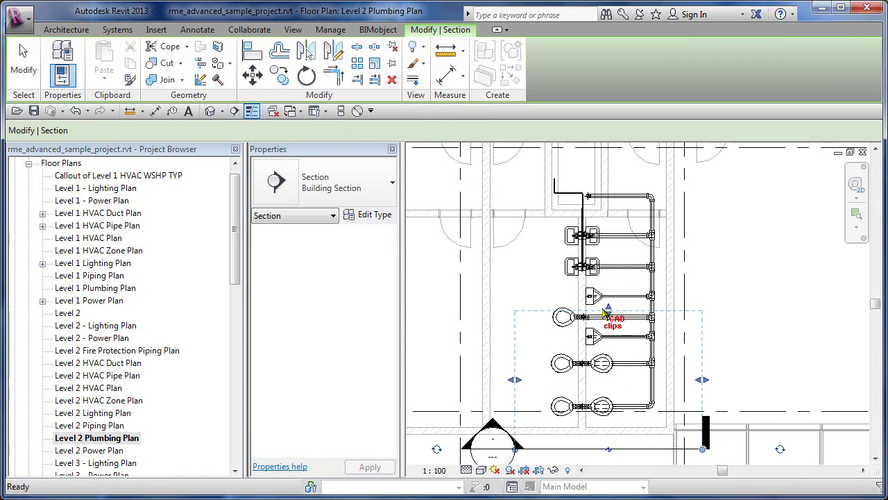
key("Escape")
left_click_drag(607, 300, 603, 161)
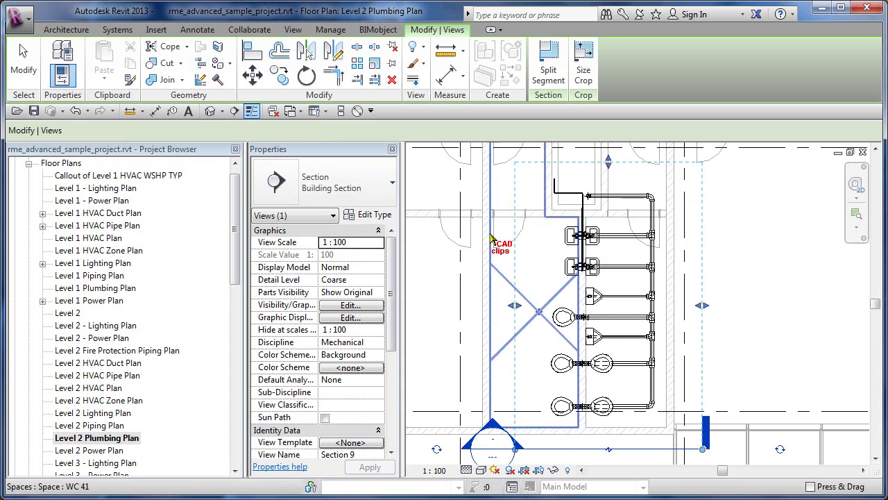
left_click(763, 316)
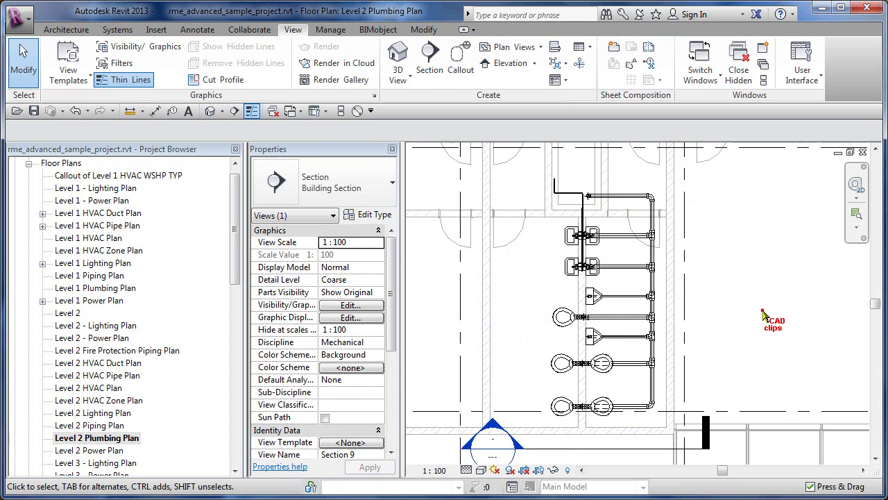
middle_click_drag(740, 316, 736, 285)
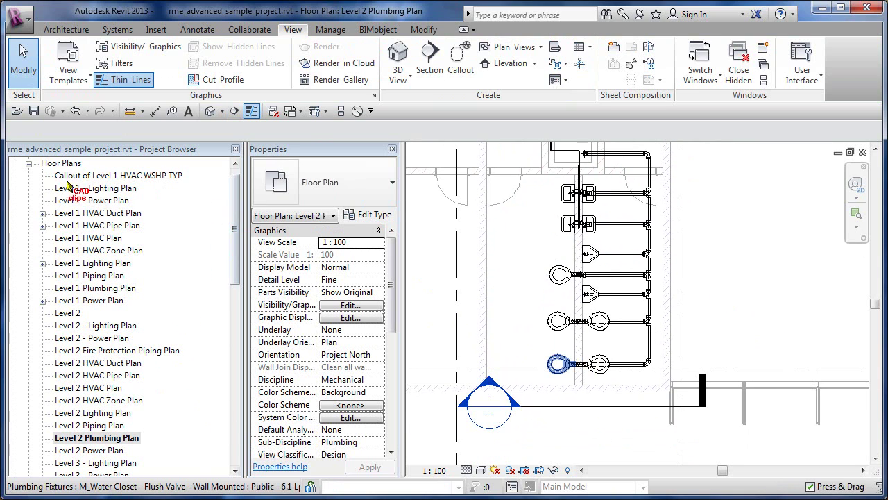
Collapse the floor plans list, expand the building sections, and open the view of the new bathroom section
left_click(29, 165)
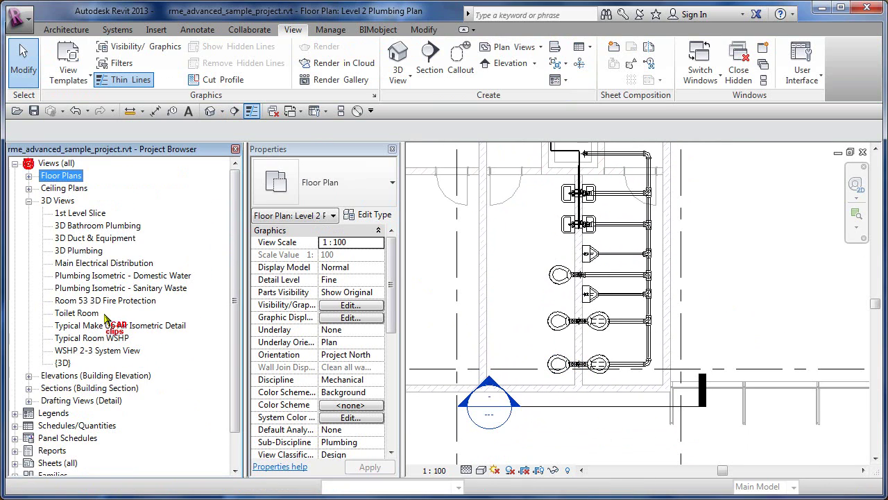
left_click(29, 388)
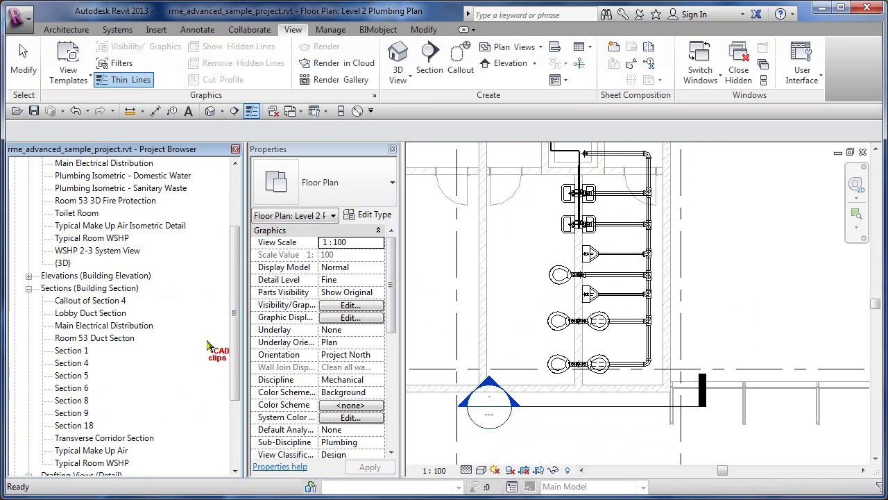
scroll(234, 332, "down", 1)
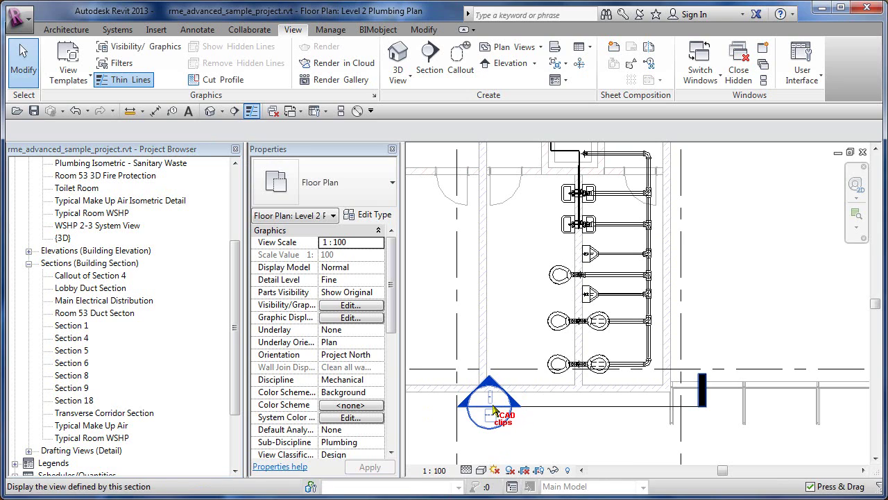
double_click(491, 406)
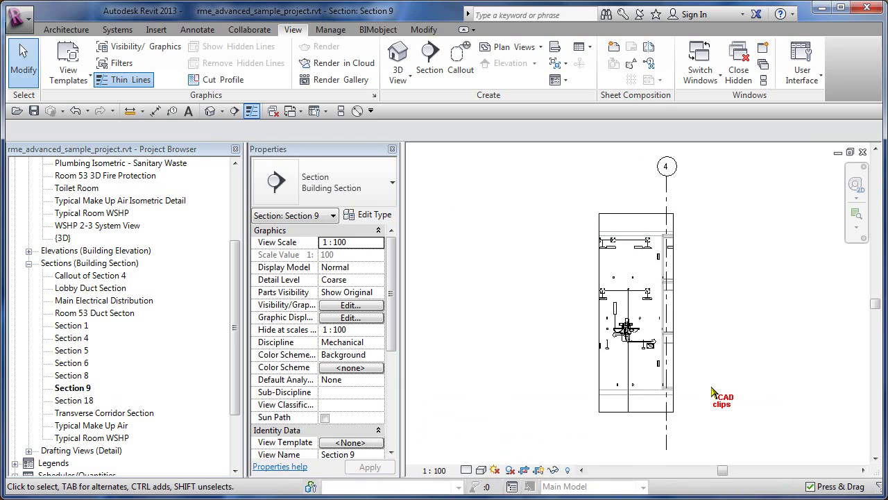
Set the section view's detail level to Fine and widen its crop region slightly at the left edge
scroll(684, 354, "up", 3)
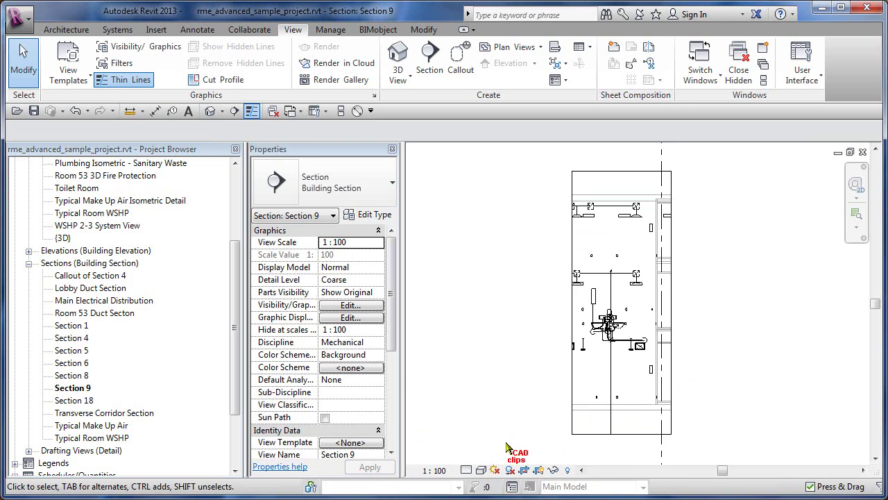
left_click(467, 471)
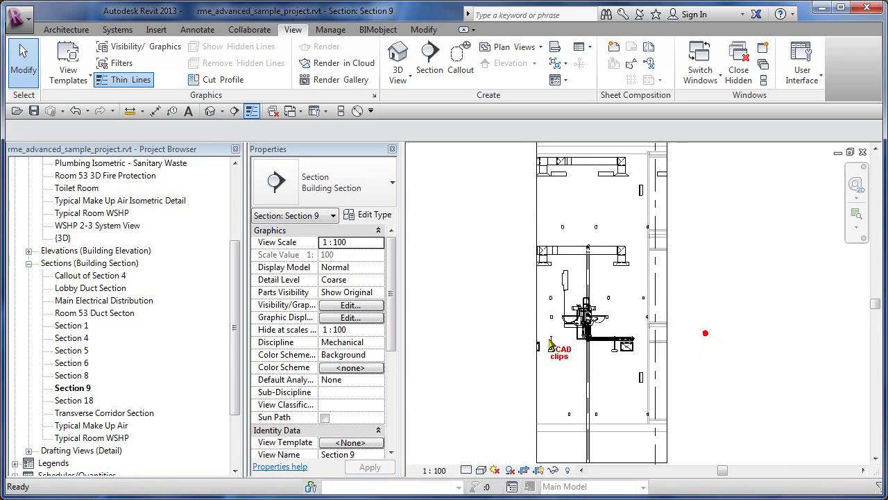
left_click(537, 316)
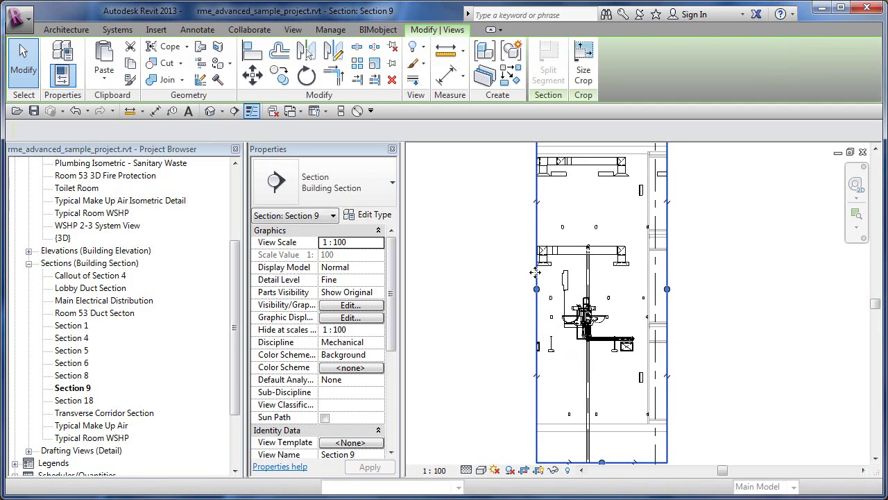
left_click_drag(537, 290, 520, 290)
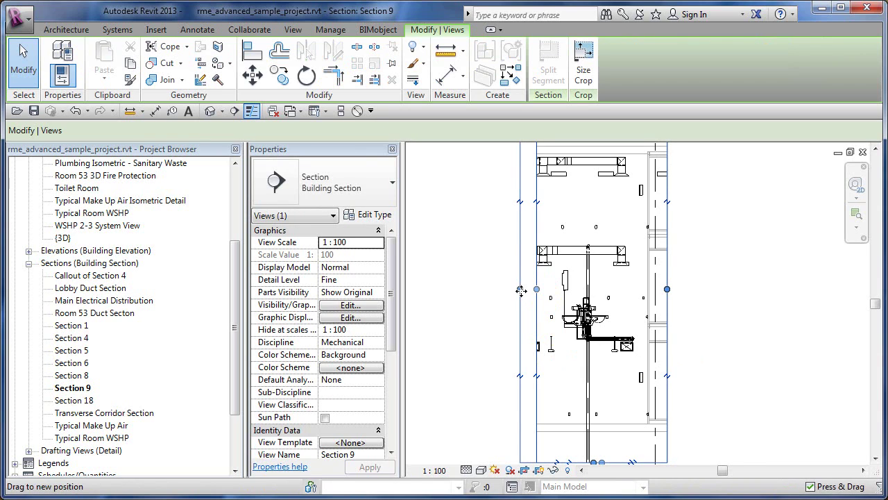
left_click(688, 267)
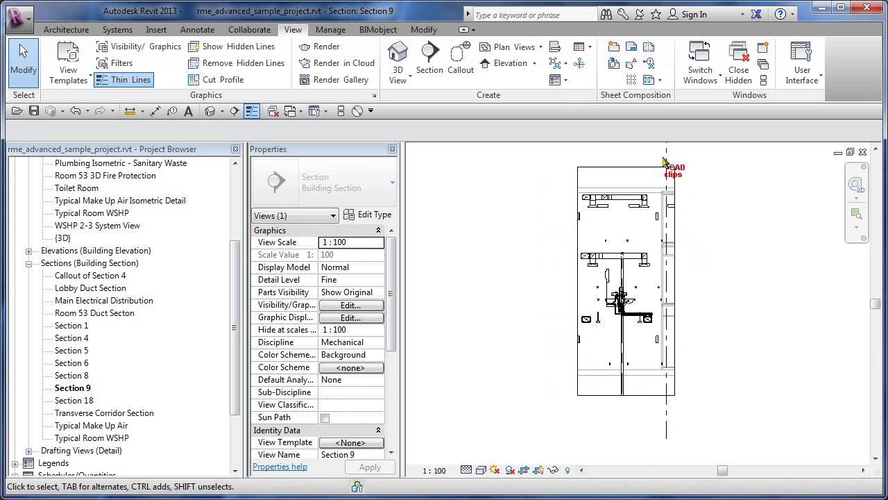
Lower the section crop's top edge to just above the lower ceiling ductwork and try to raise its bottom edge
left_click(626, 168)
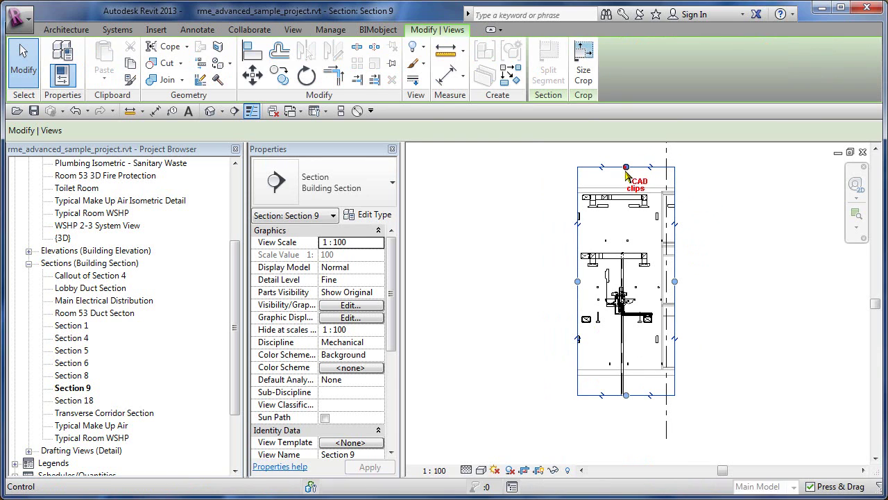
left_click_drag(626, 169, 626, 249)
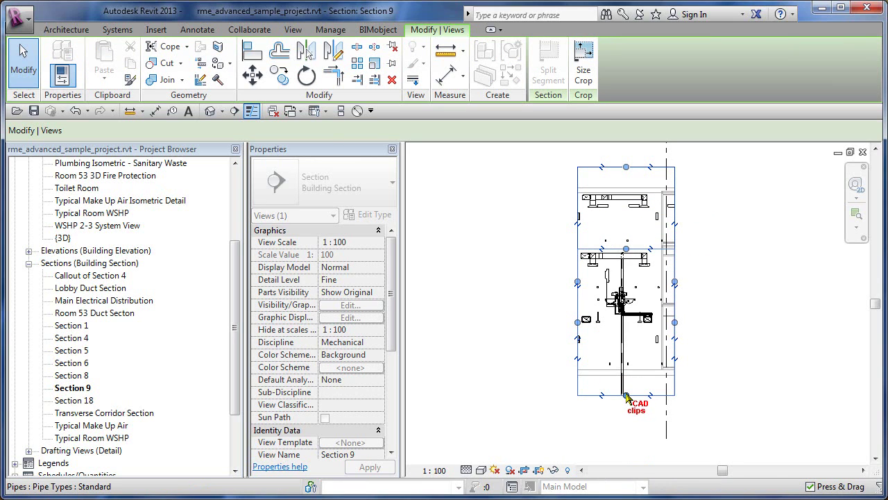
left_click_drag(626, 395, 628, 383)
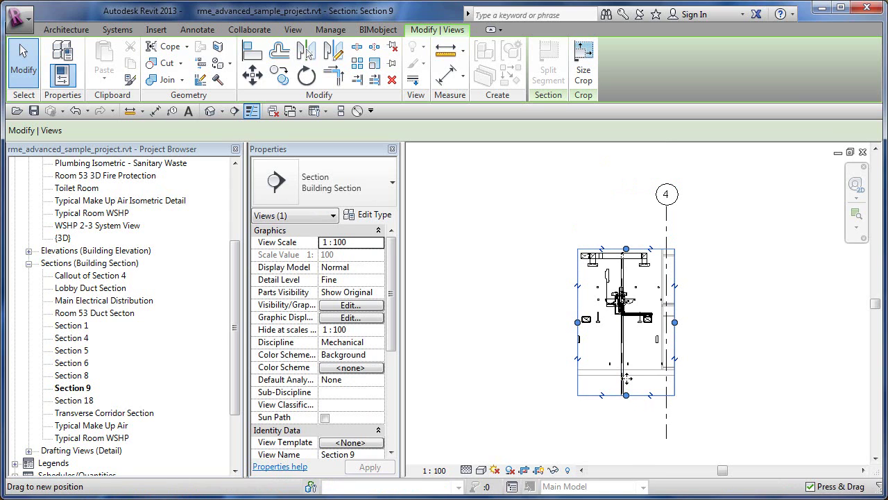
left_click_drag(626, 379, 626, 379)
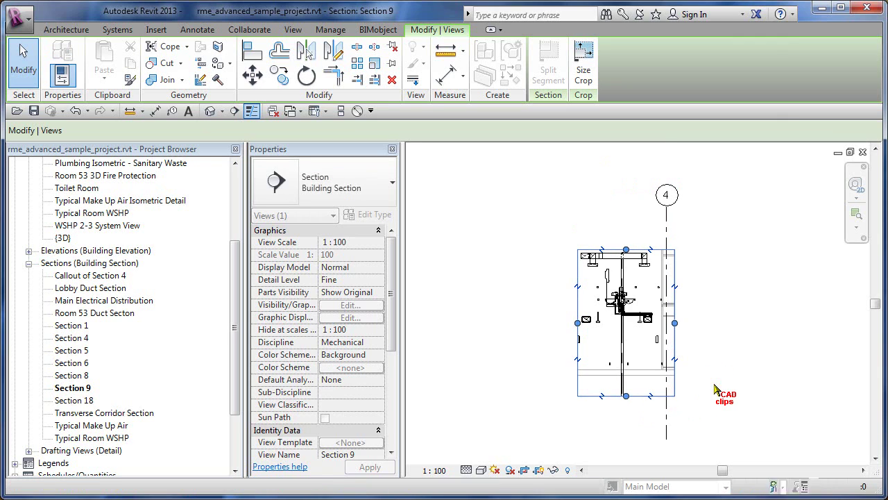
Deselect the section's crop region and open the 3D Plumbing view
left_click(716, 387)
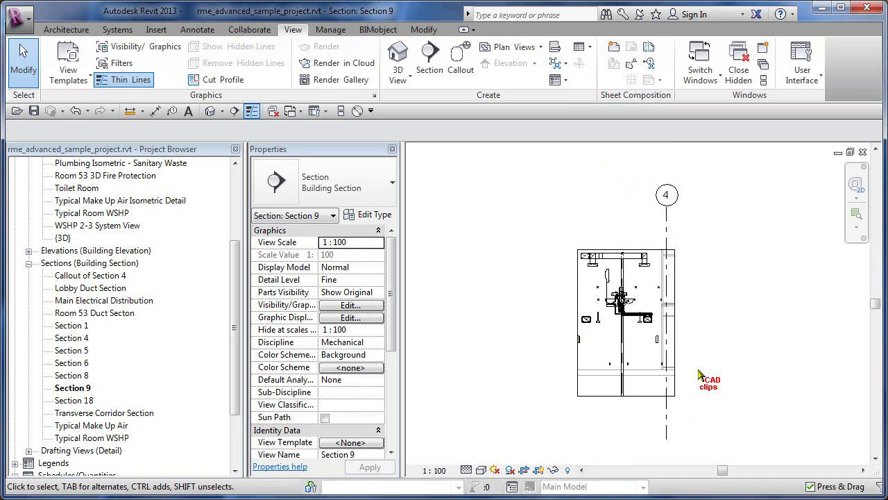
scroll(631, 311, "up", 5)
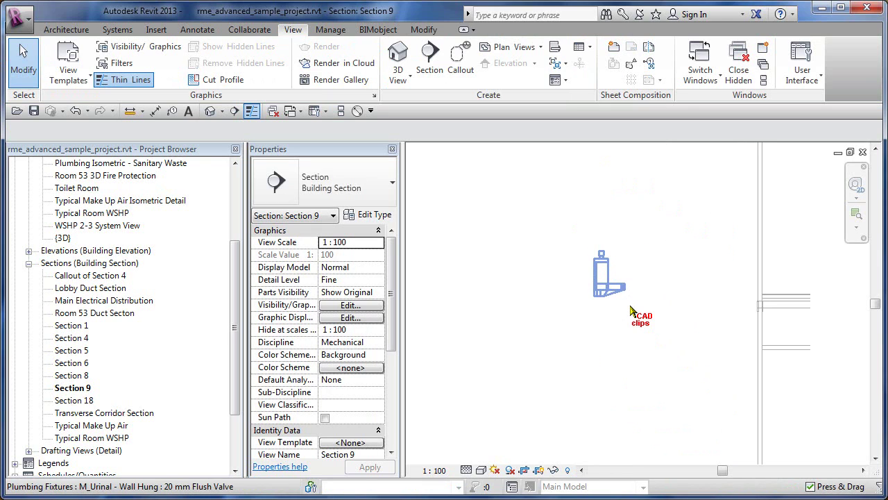
middle_click_drag(635, 314, 673, 358)
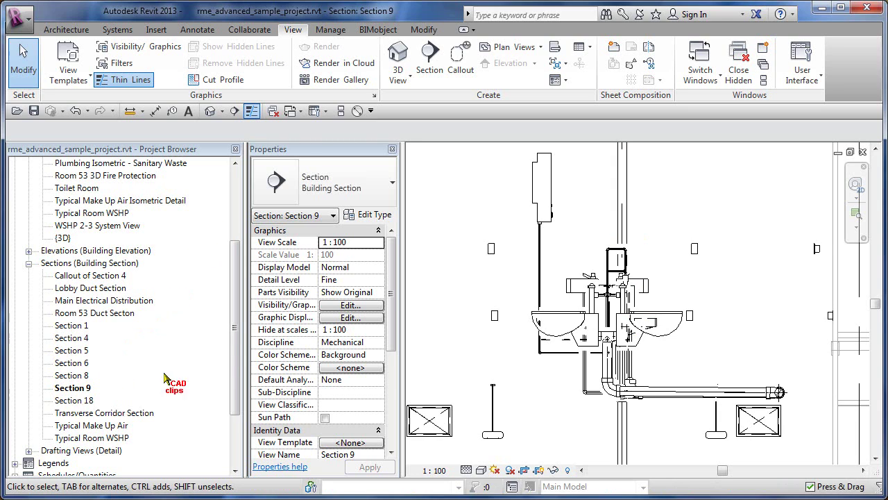
left_click_drag(234, 330, 236, 261)
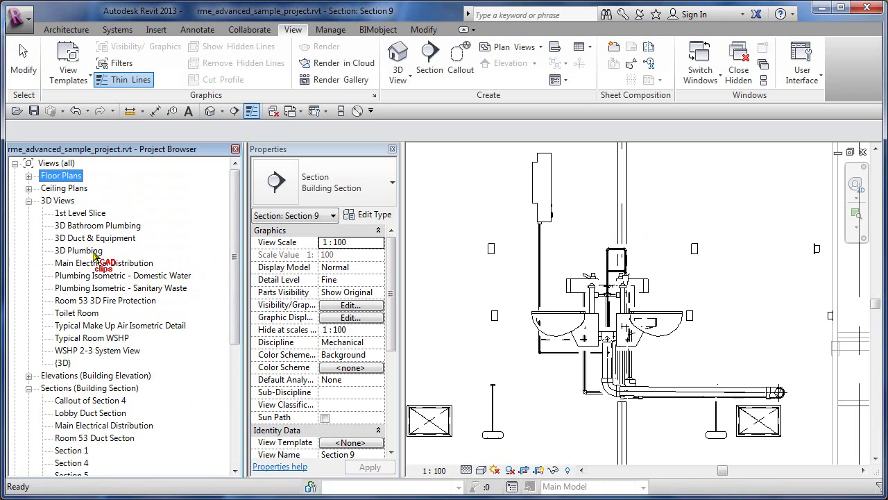
double_click(80, 250)
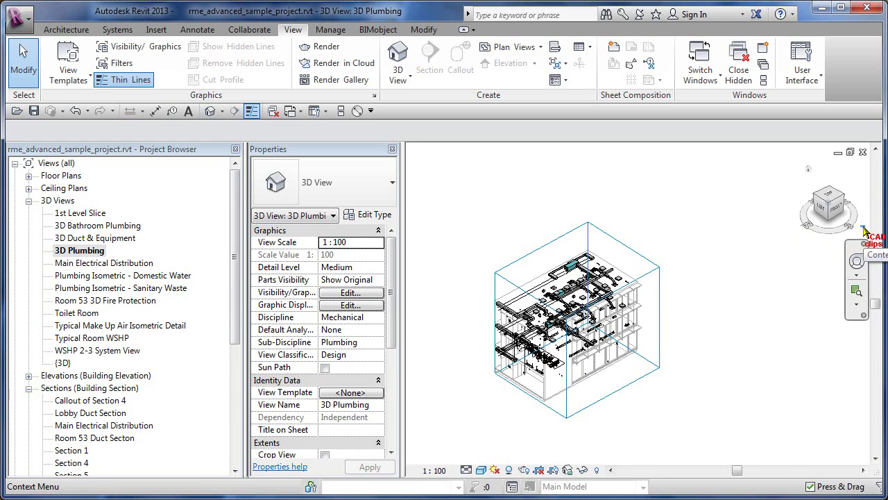
Orient the 3D Plumbing view to the new bathroom section, Section 9
left_click(864, 229)
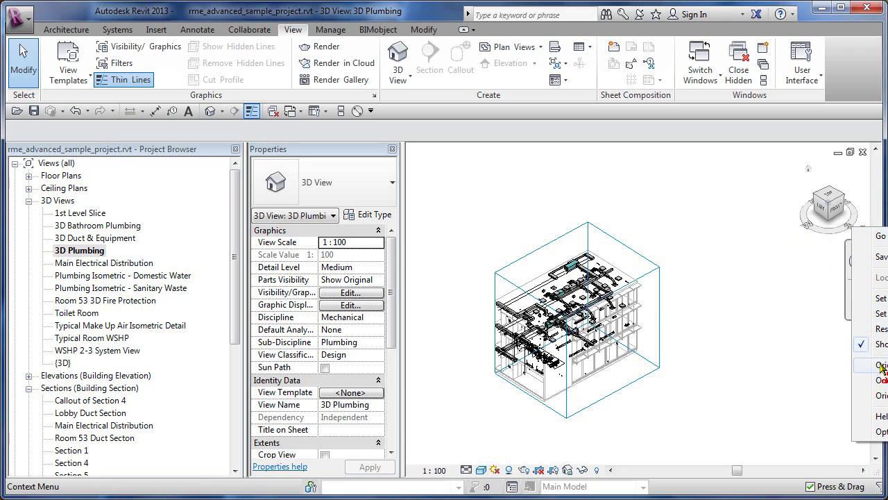
mouse_move(883, 368)
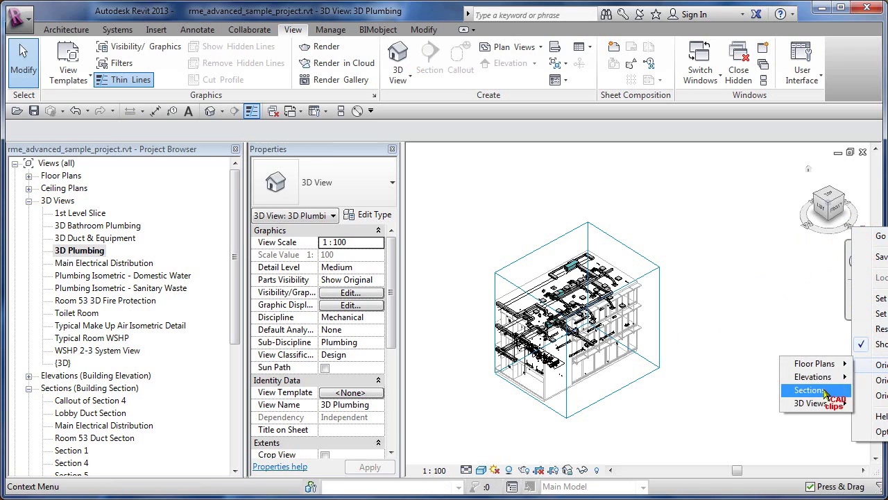
mouse_move(820, 394)
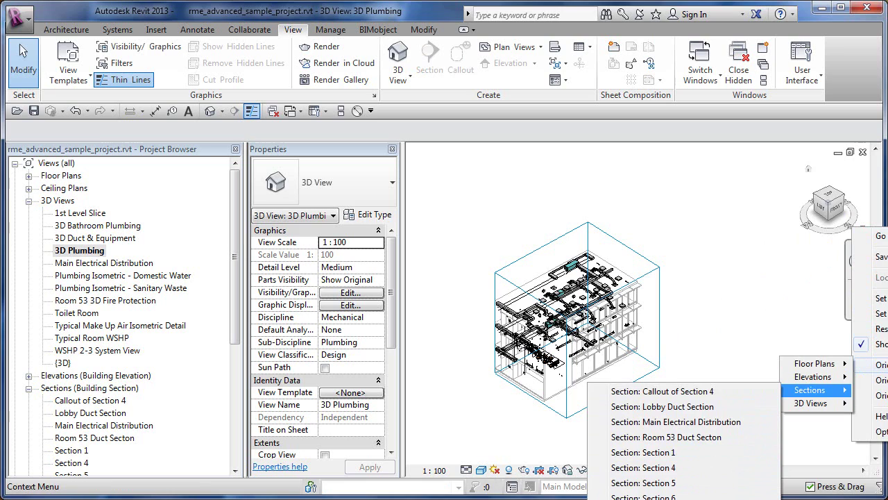
key("Escape")
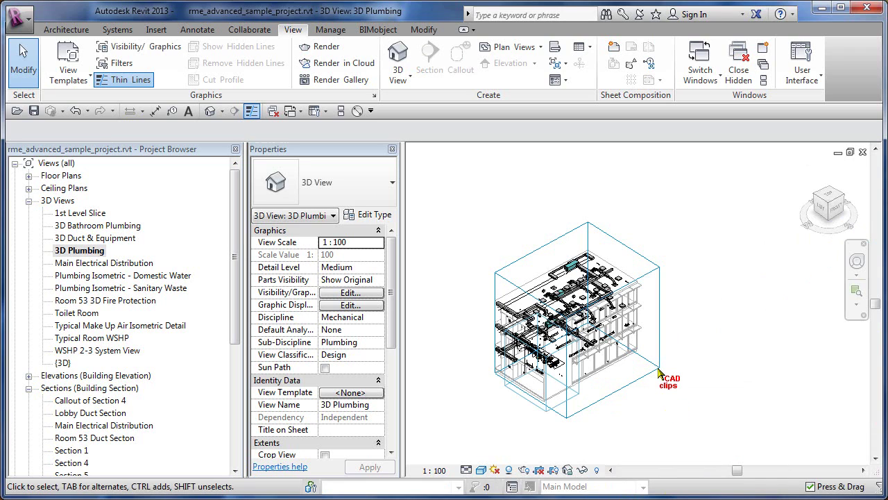
scroll(660, 373, "down", 3)
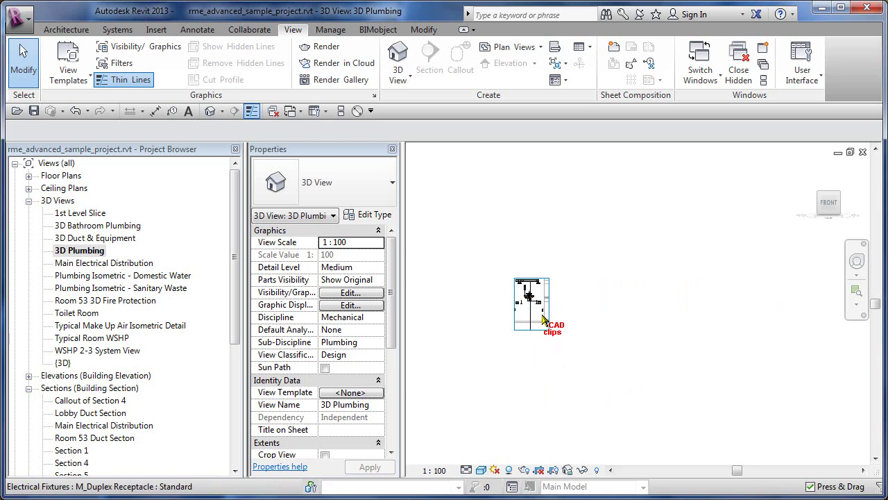
scroll(525, 300, "up", 6)
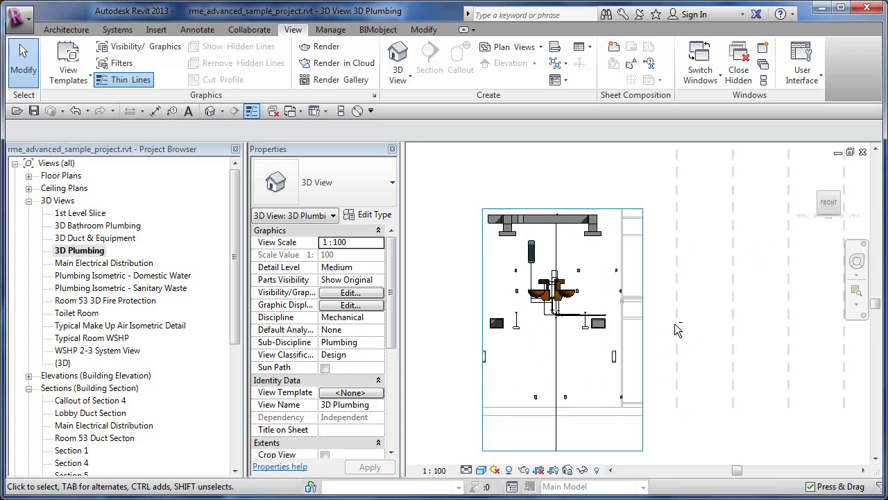
Turn the sectioned model to an angled view of the bathroom fixtures and set its visual style to Hidden Line
middle_click_drag(674, 342, 605, 300, "shift")
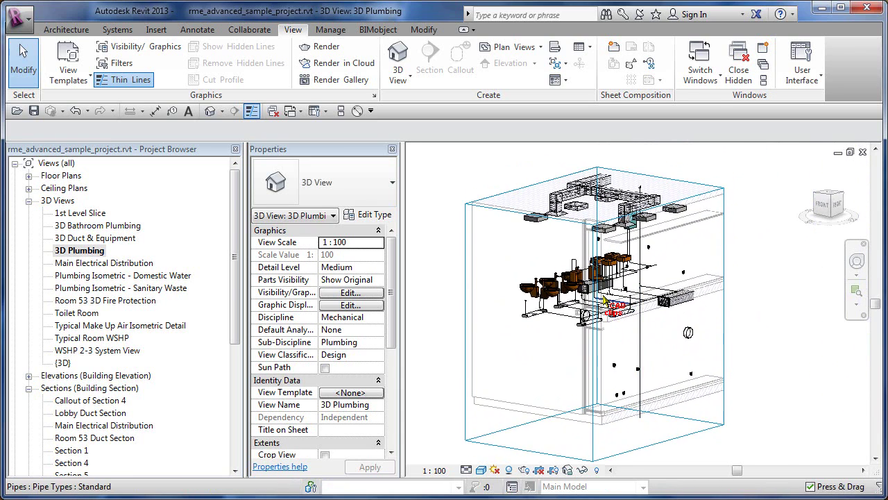
scroll(605, 300, "up", 4)
scroll(606, 300, "up", 2)
middle_click_drag(640, 326, 709, 338)
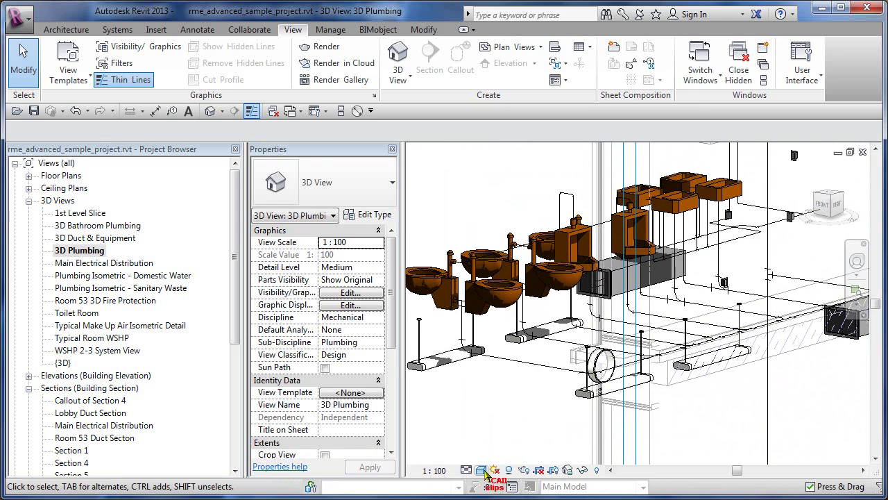
left_click(481, 470)
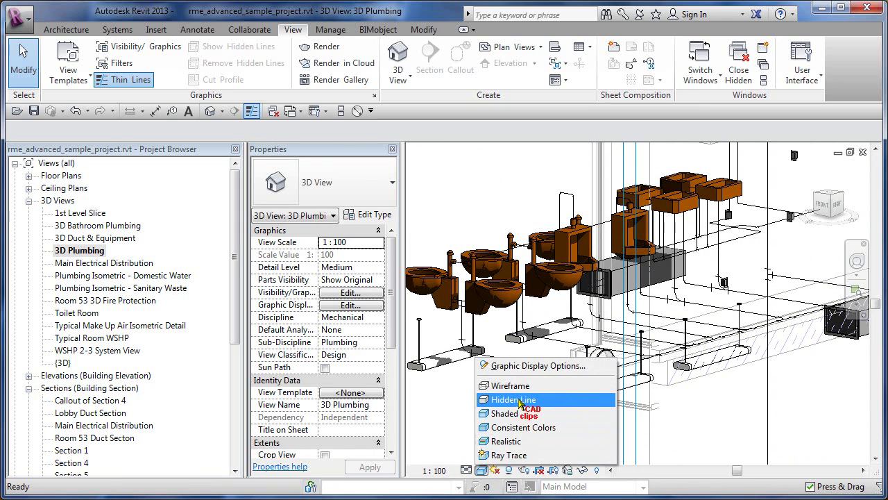
left_click(517, 399)
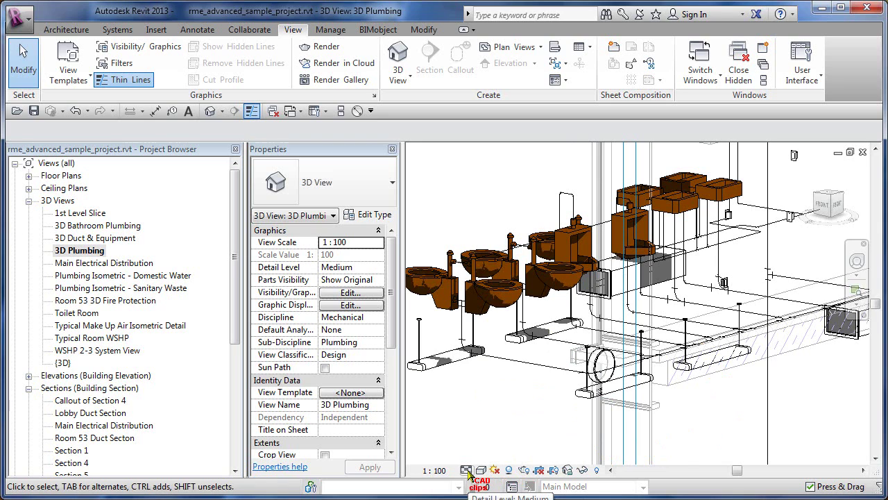
Set the 3D Plumbing view's detail level to Fine and turn off its shadows
middle_click_drag(782, 383, 728, 416)
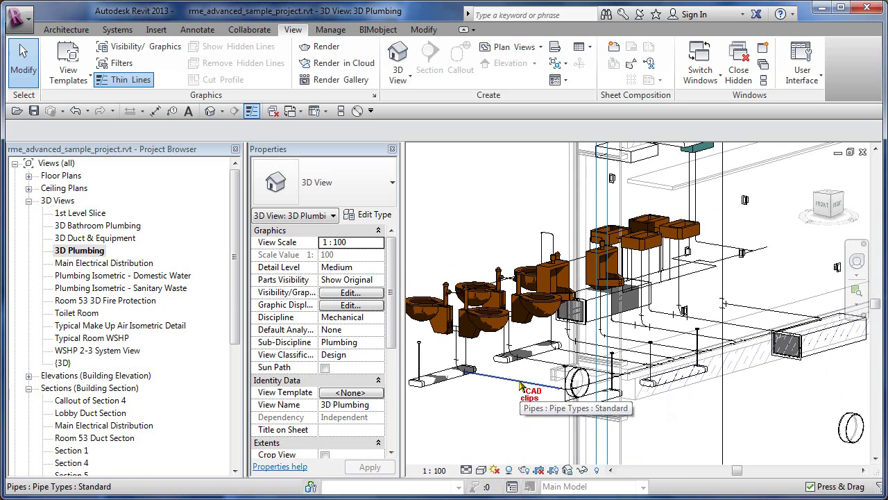
left_click(465, 470)
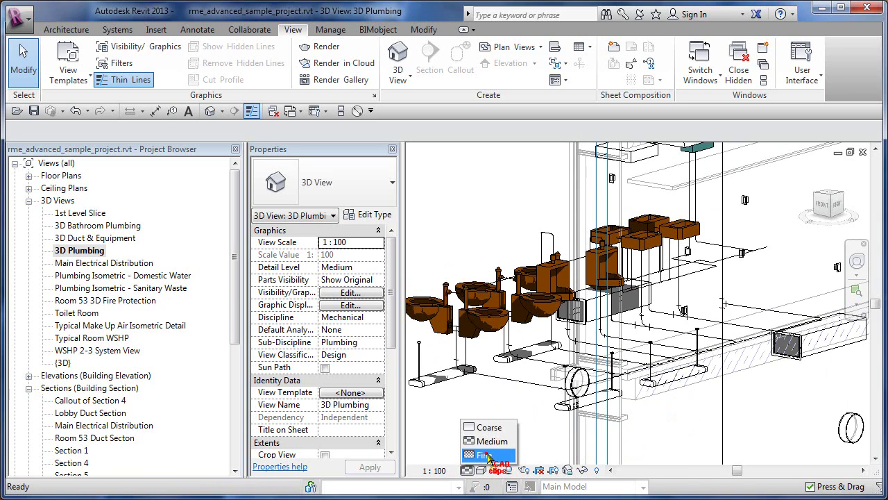
left_click(486, 454)
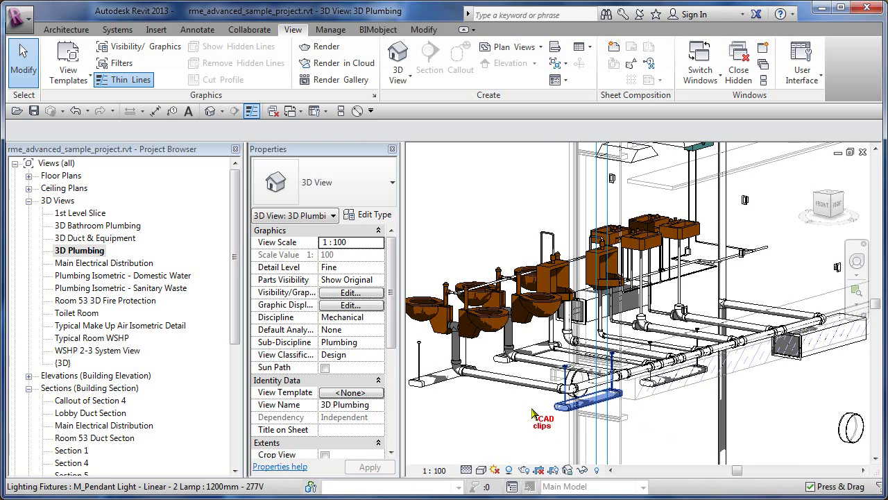
left_click(509, 470)
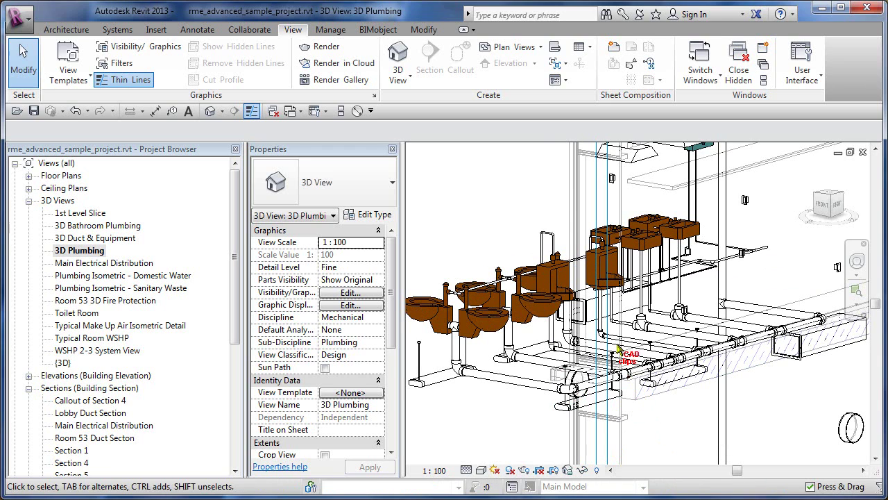
Orbit around a selected water closet to view the fixtures' piping, and narrow the Project Browser to enlarge the drawing area
middle_click_drag(653, 411, 783, 365)
middle_click_drag(634, 361, 620, 331, "shift")
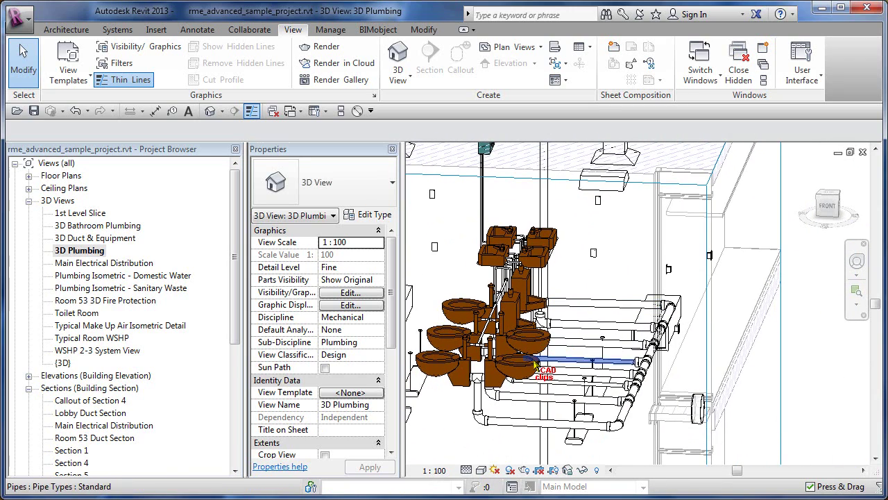
left_click(526, 390)
middle_click_drag(525, 390, 690, 265)
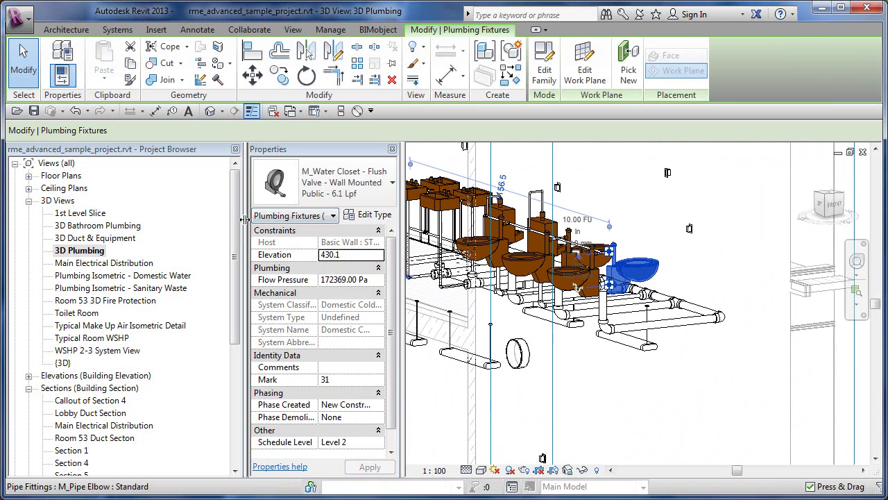
left_click_drag(244, 219, 139, 221)
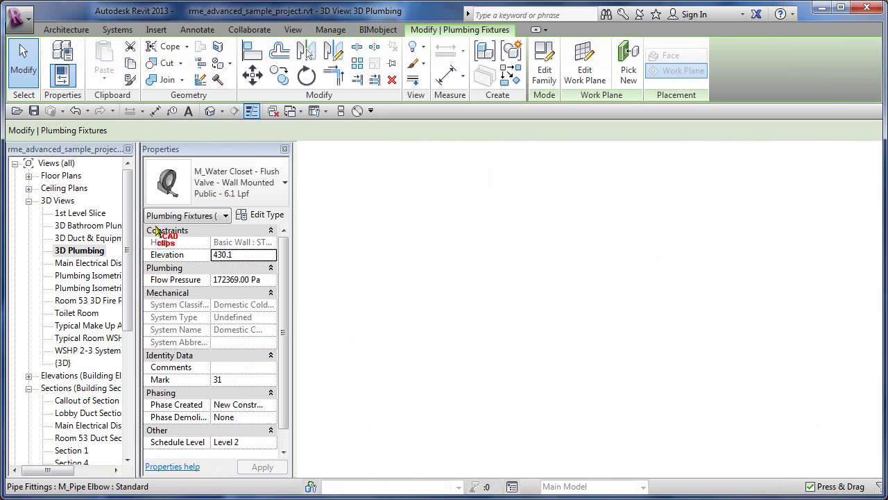
middle_click_drag(446, 306, 630, 355)
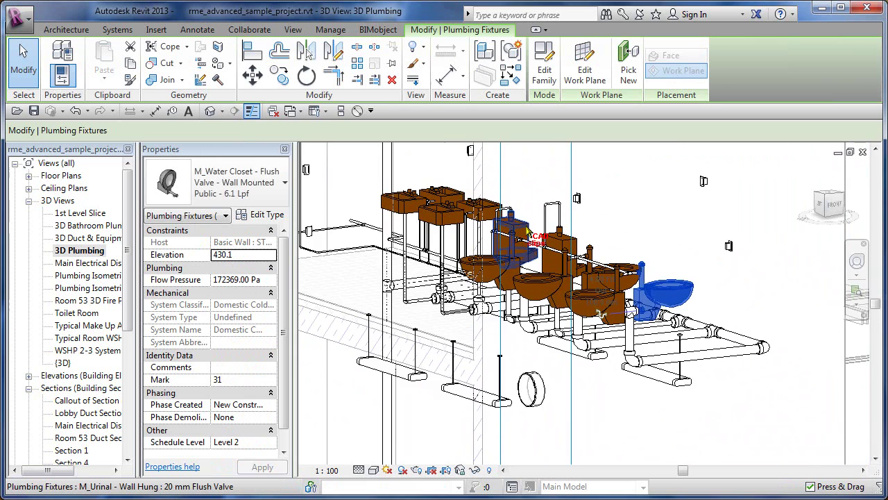
left_click(758, 412)
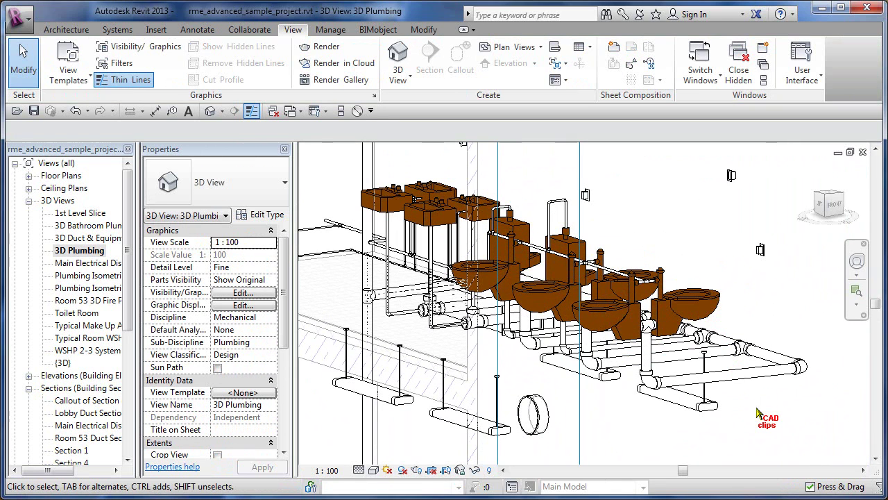
Hide the categories of the pendant light, round sconces, wall-mounted electrical device, door, floors and building walls in the 3D Plumbing view
left_click(504, 424)
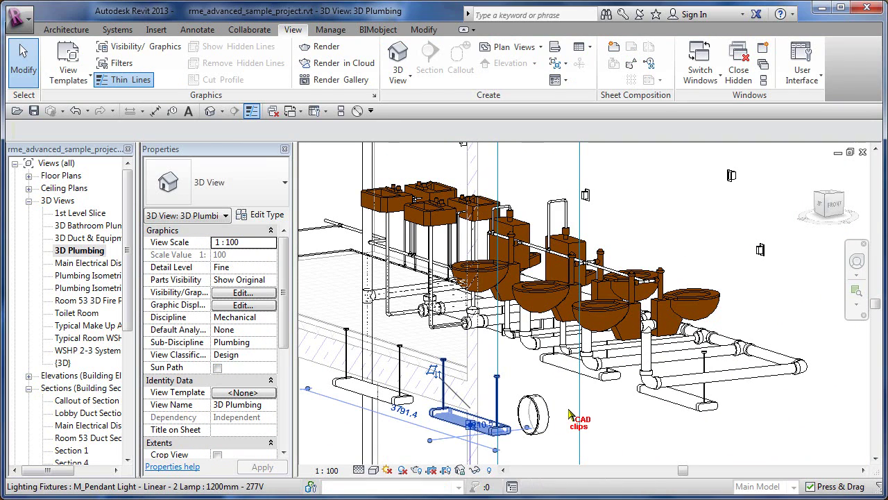
left_click(732, 176, "ctrl")
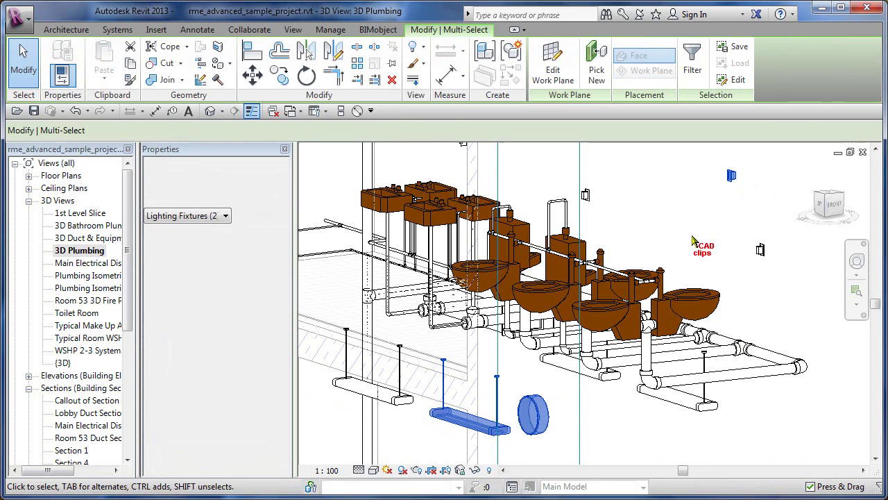
scroll(692, 240, "down", 2)
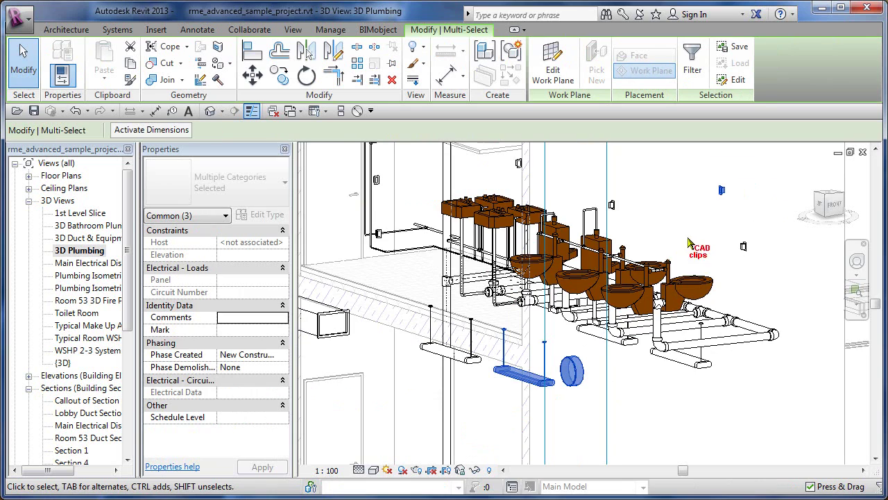
left_click(368, 313, "ctrl")
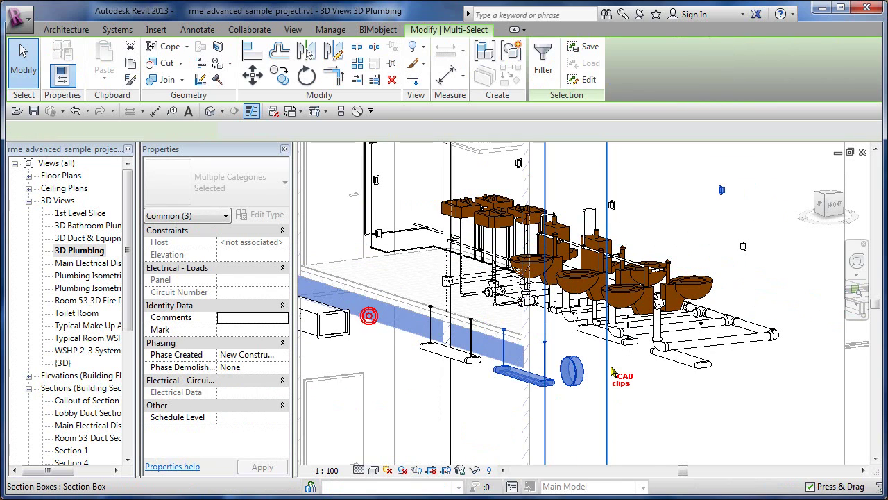
scroll(691, 358, "down", 2)
middle_click_drag(692, 358, 672, 270)
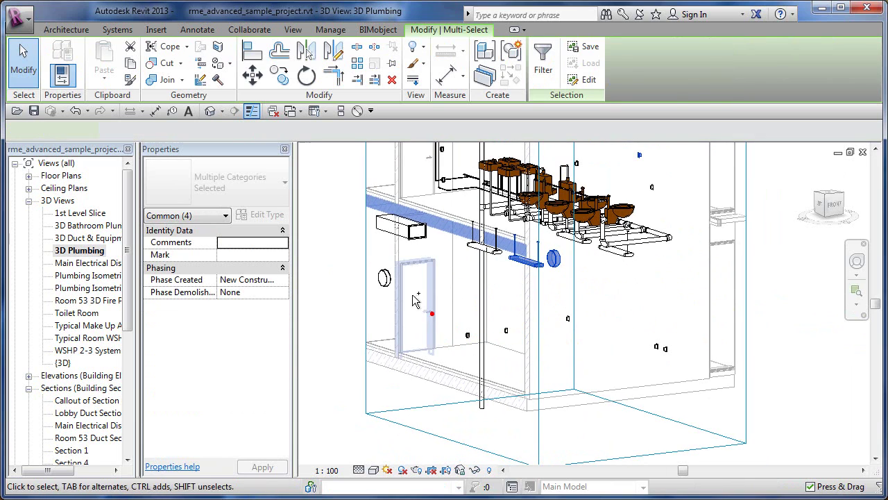
left_click(432, 339, "ctrl")
left_click(458, 378, "ctrl")
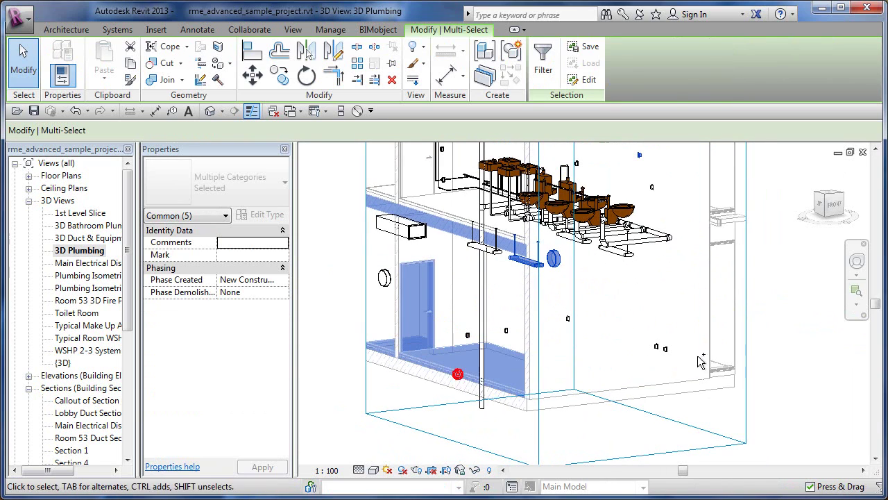
left_click(736, 215, "ctrl")
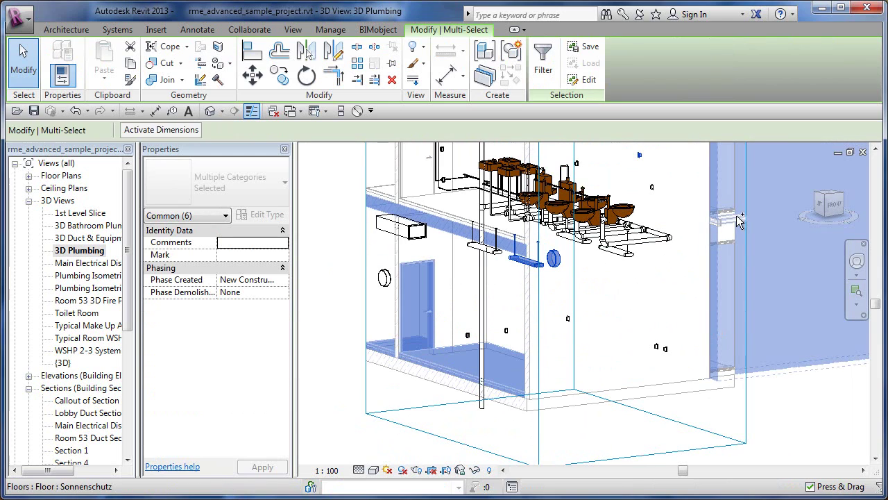
left_click(809, 335, "ctrl")
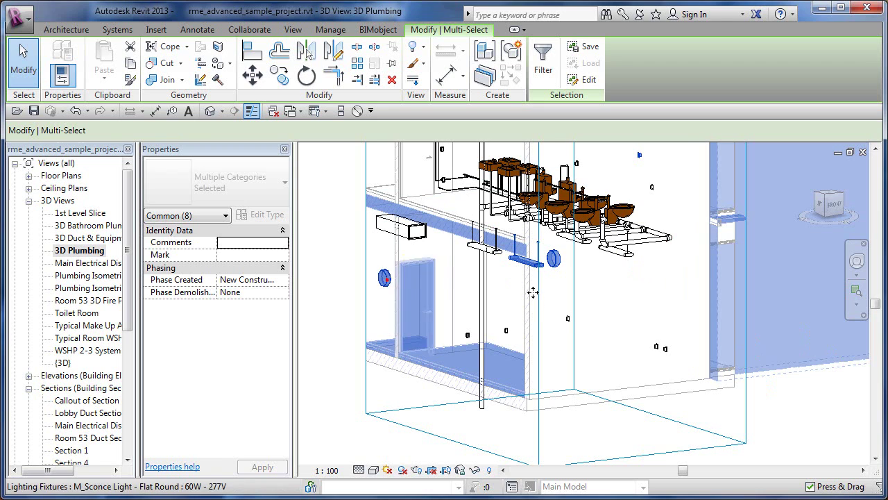
left_click(566, 170, "ctrl")
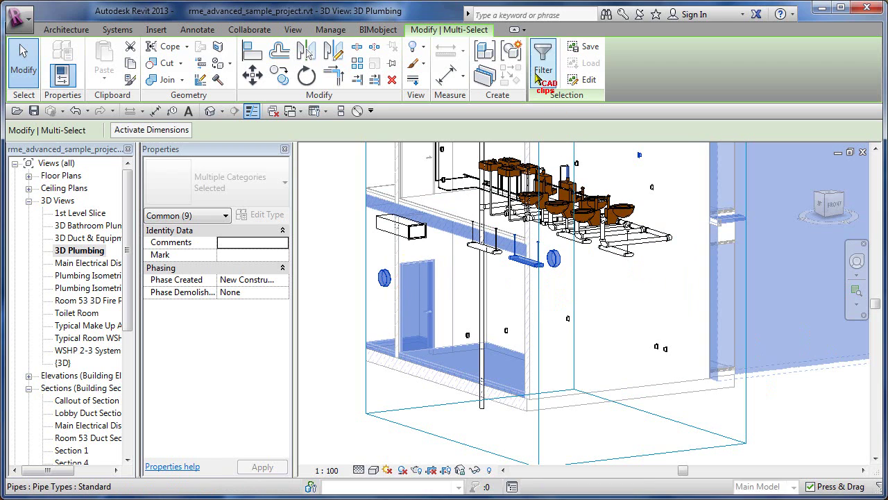
left_click(423, 46)
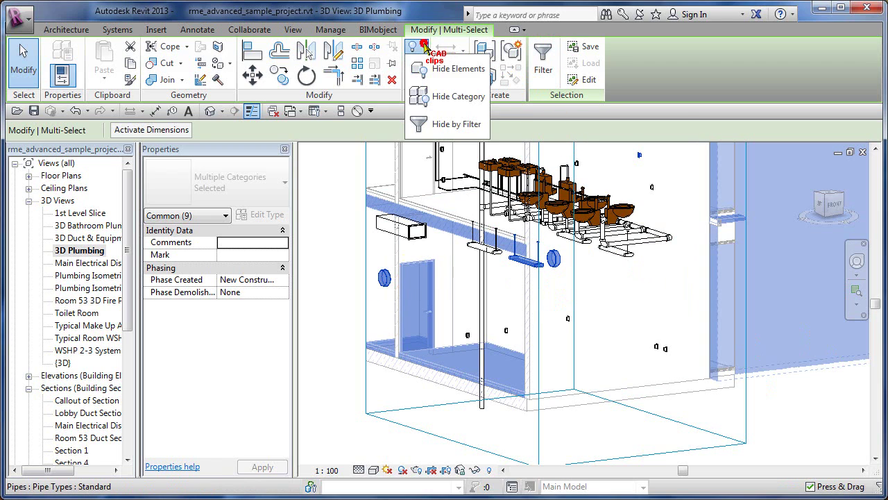
left_click(464, 101)
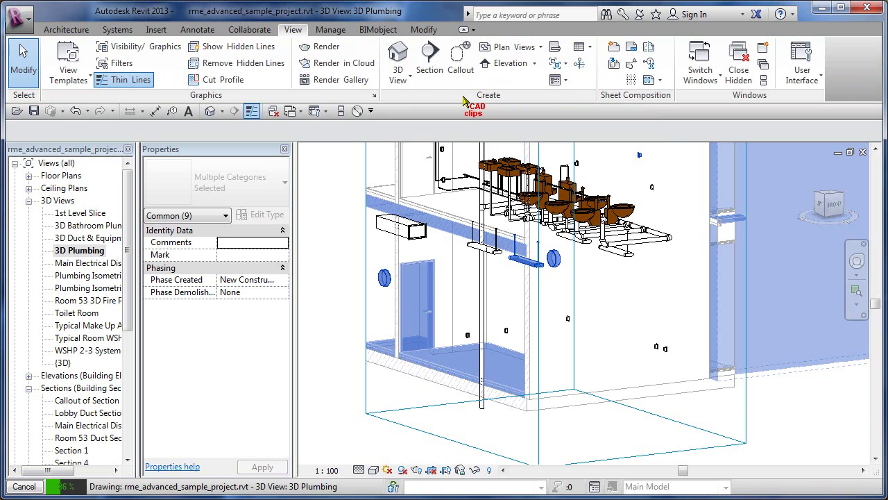
Hide the categories of the remaining curtain panels, the curtain wall mullion and the steel balcony generic model in the 3D Plumbing view
left_click(483, 458)
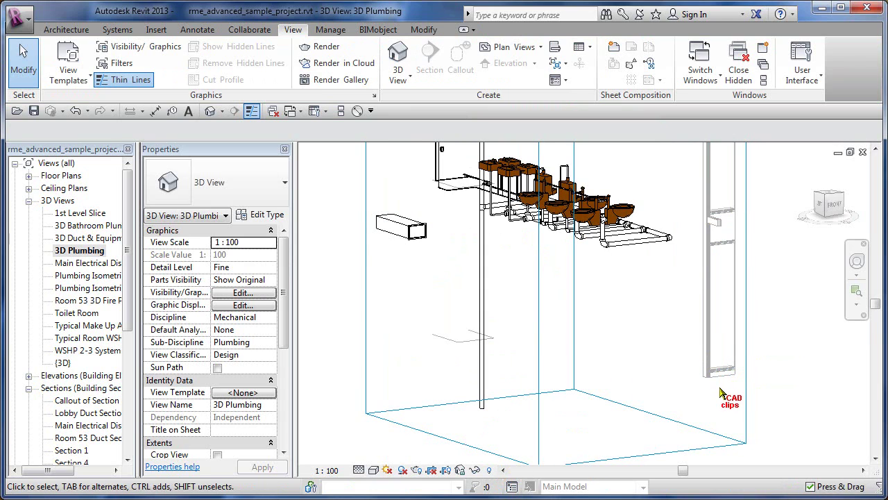
left_click_drag(720, 388, 671, 360)
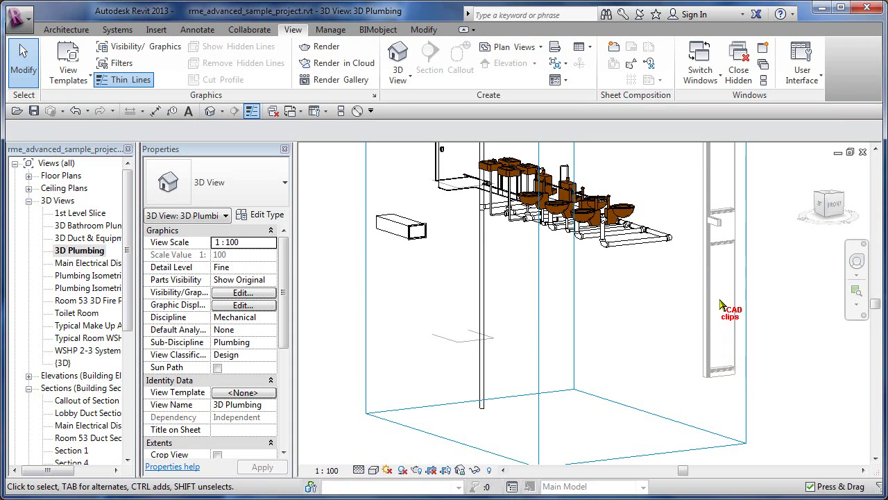
left_click_drag(719, 300, 687, 389)
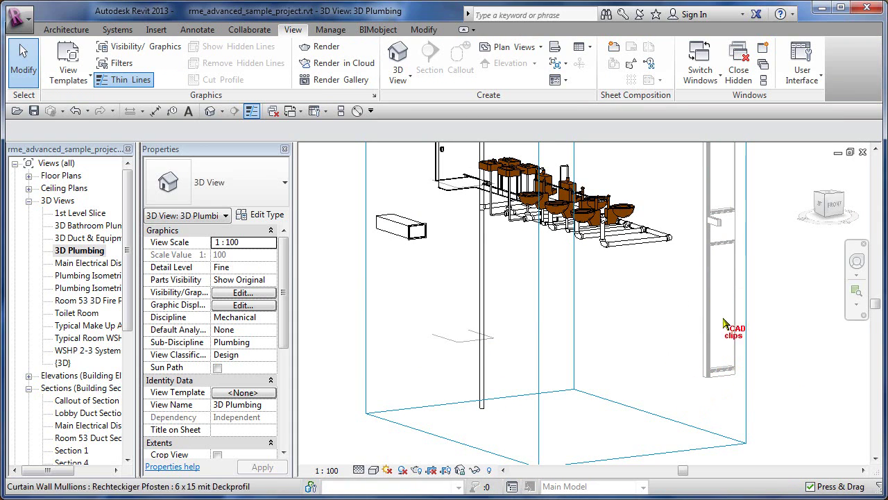
left_click(720, 212)
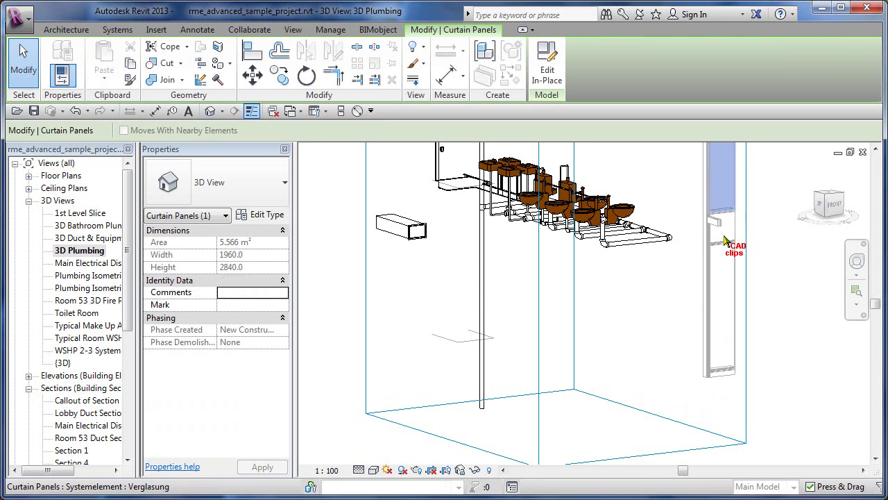
left_click(721, 222, "ctrl")
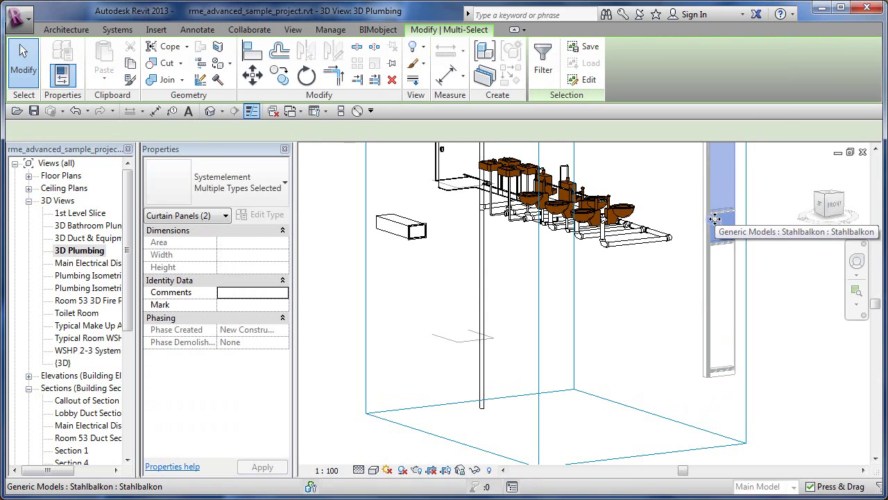
left_click(719, 231, "ctrl")
left_click(707, 250, "ctrl")
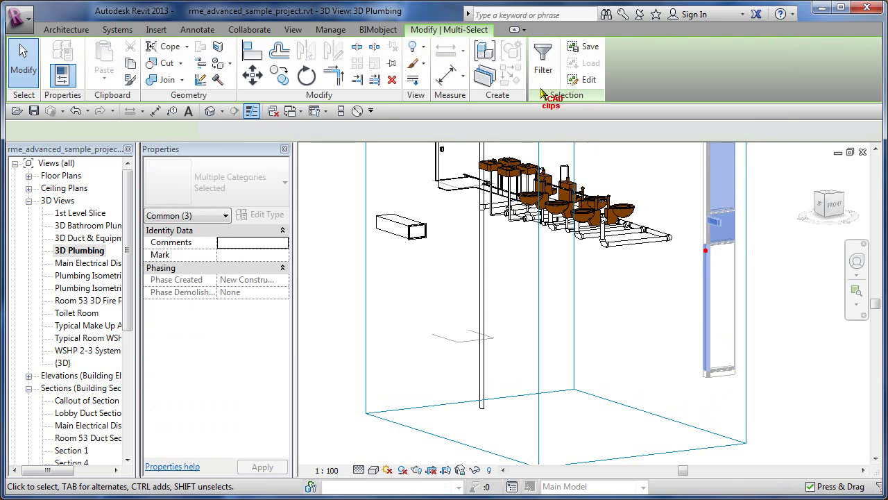
left_click(422, 47)
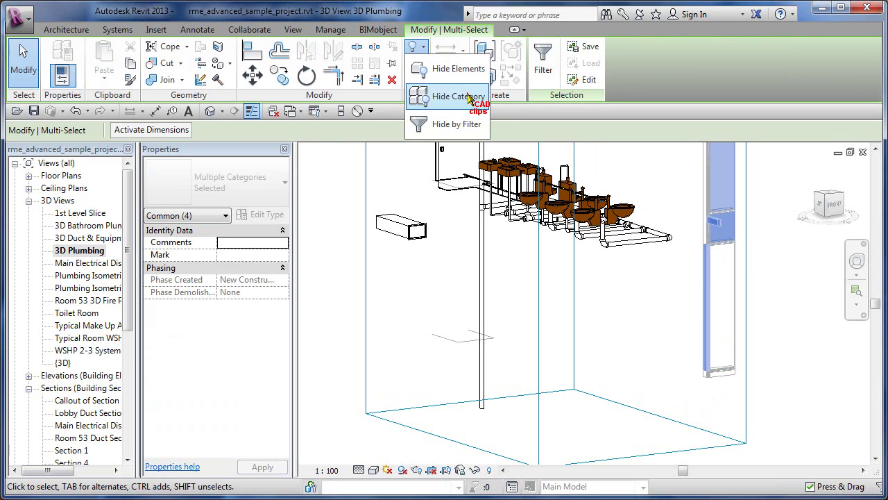
left_click(444, 96)
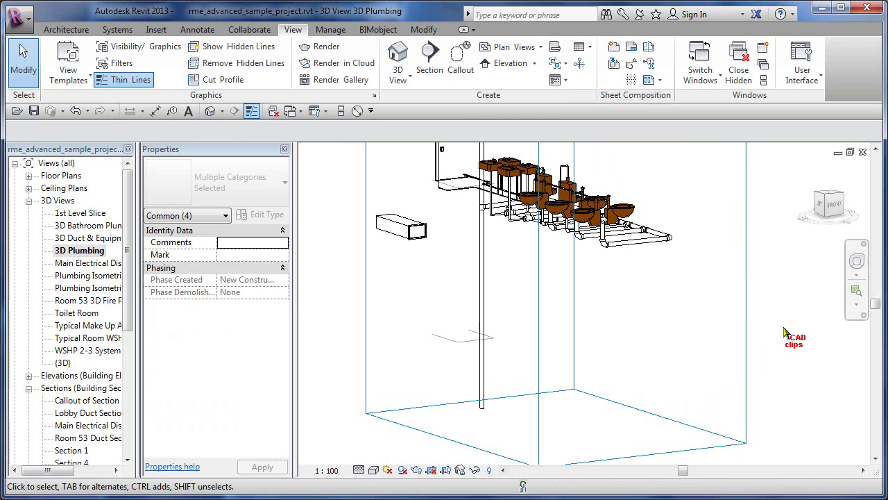
left_click(784, 329)
Hide the Ceilings category and the Lighting Devices category of the light switches in the 3D Plumbing view
middle_click_drag(783, 329, 730, 290, "shift")
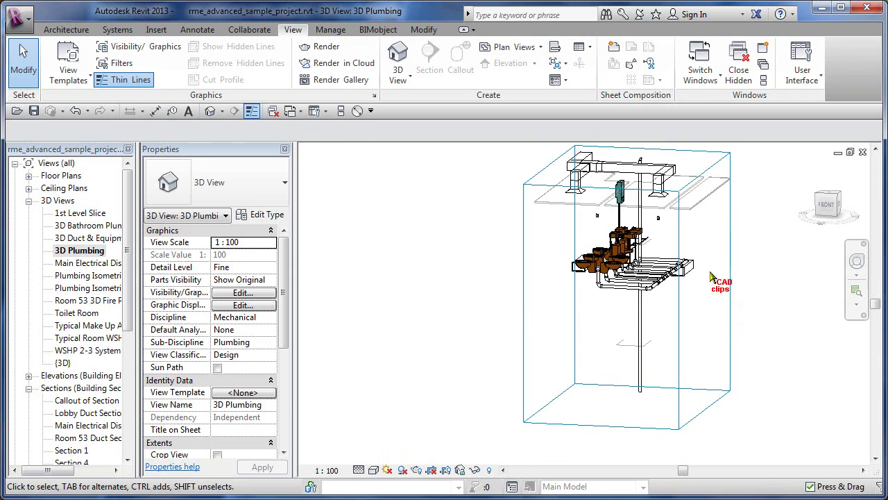
left_click(697, 206)
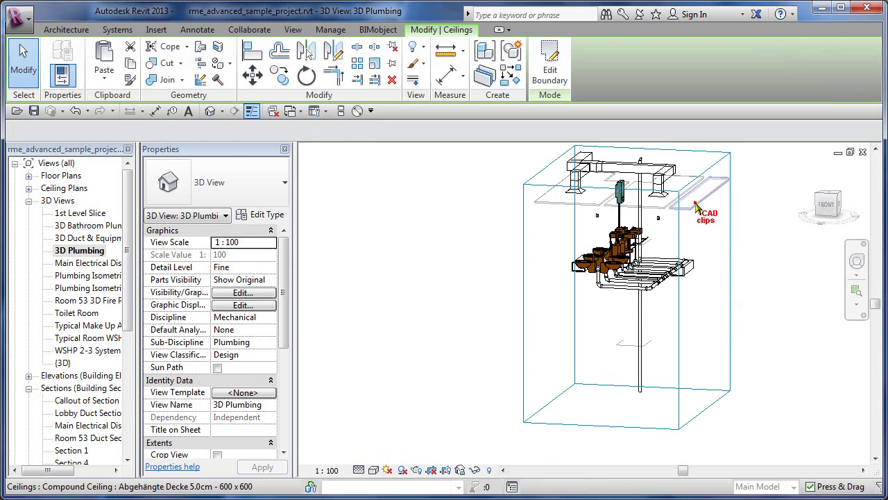
left_click(429, 46)
left_click(453, 94)
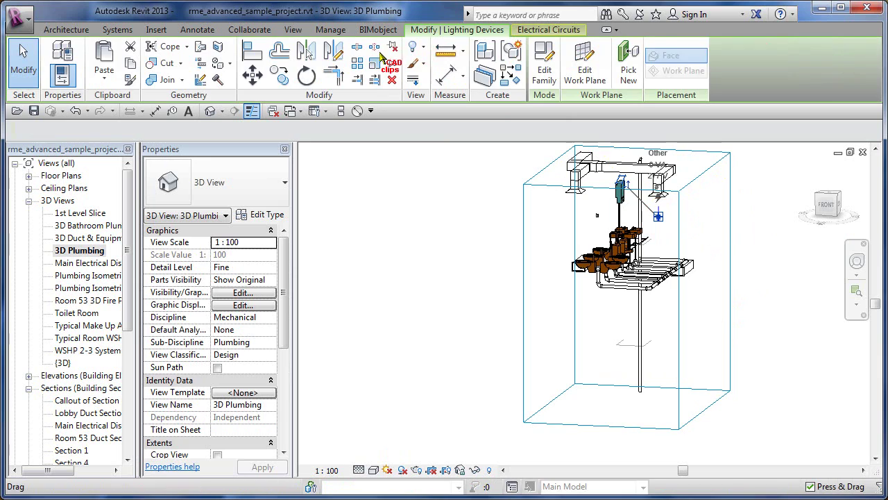
left_click(425, 45)
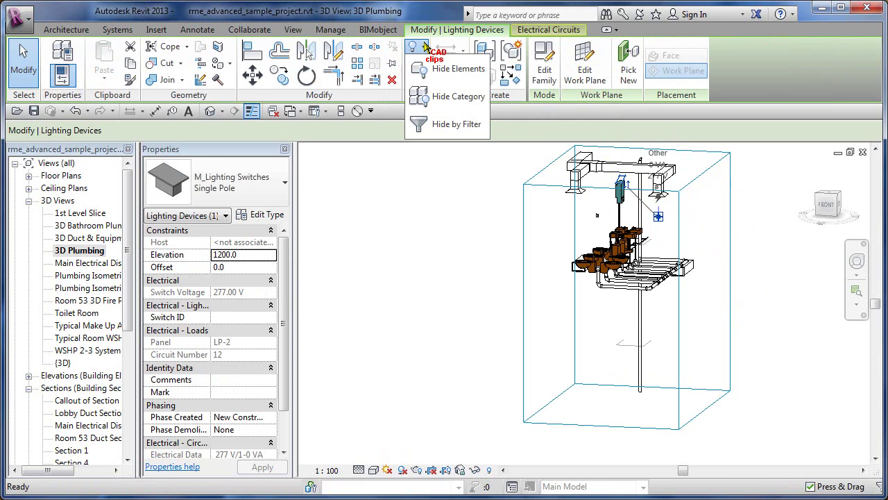
left_click(458, 95)
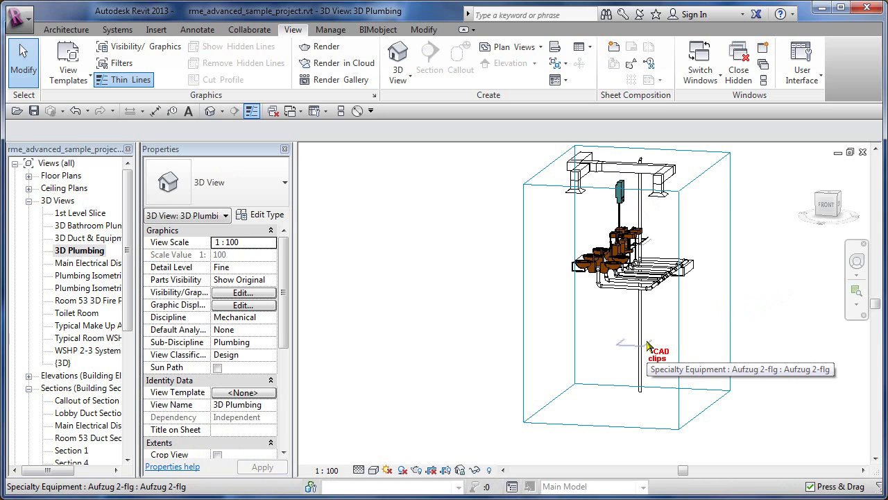
Hide the Specialty Equipment category of the elevator outline below the bathroom fixtures
left_click(646, 345)
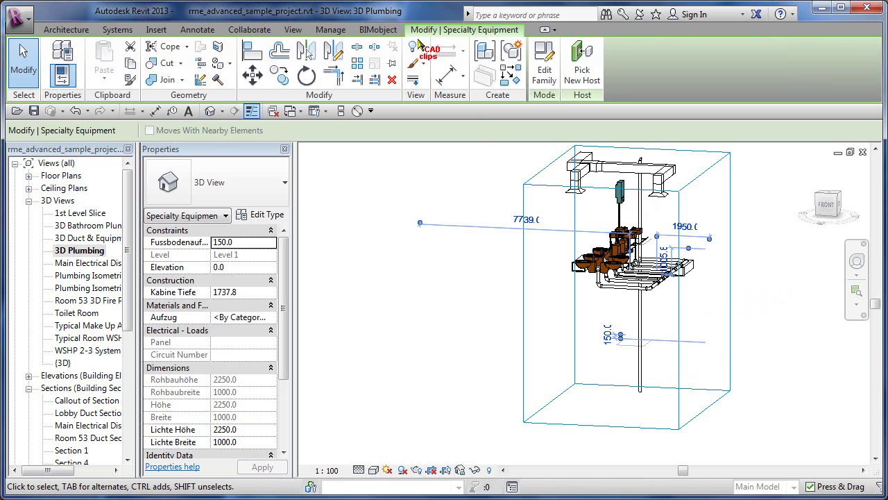
left_click(420, 43)
left_click(464, 95)
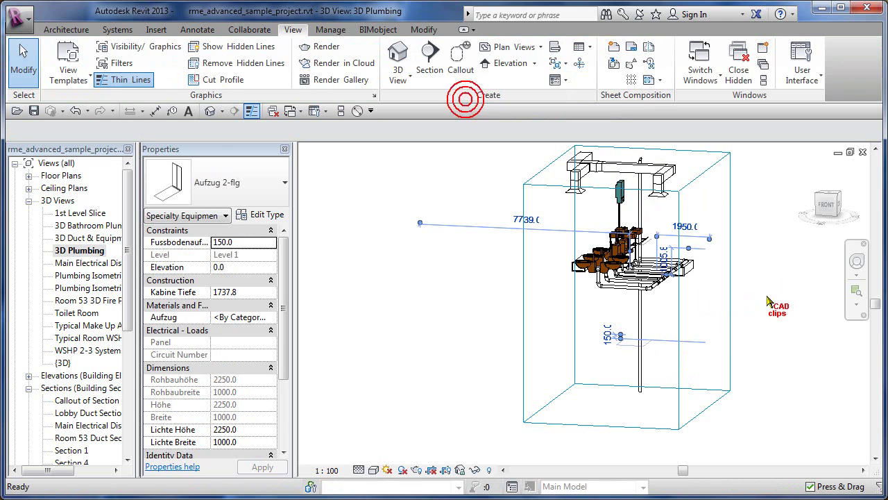
left_click(767, 298)
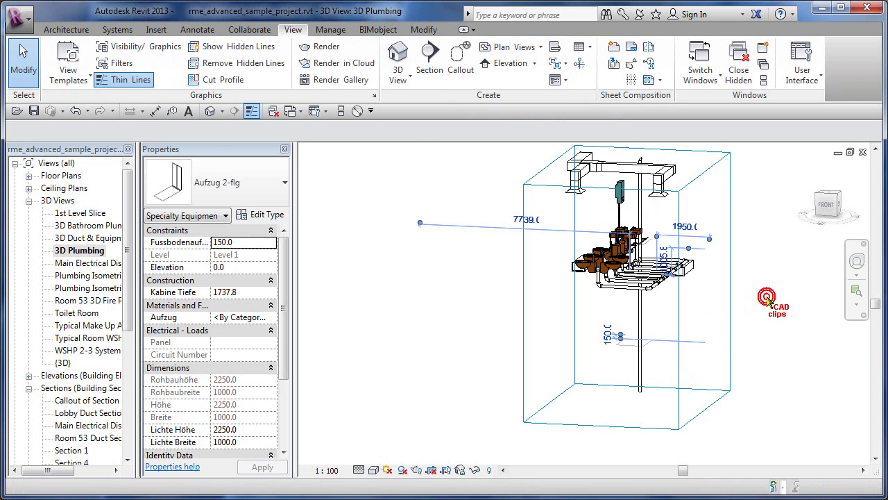
Raise the bottom face of the section box closer to the bathroom piping, shortening the vertical pipe below the fixtures
left_click(706, 411)
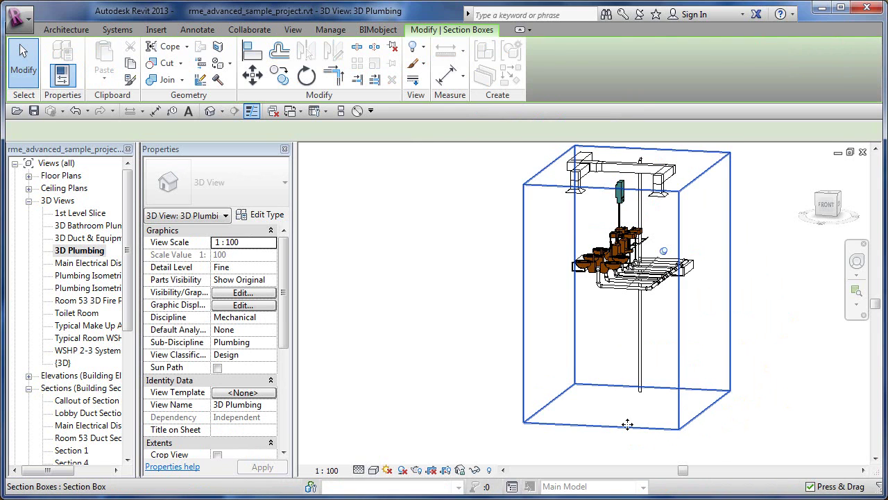
left_click(615, 436)
left_click(615, 427)
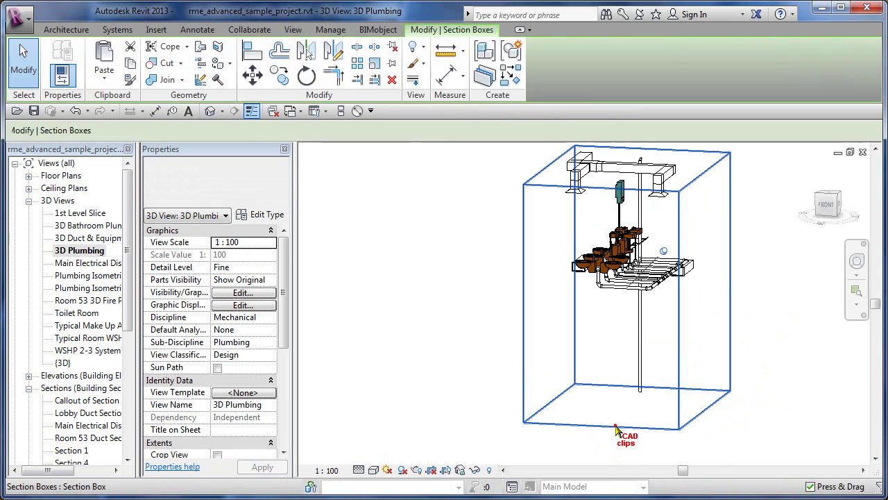
middle_click_drag(764, 378, 720, 401, "shift")
left_click(791, 319)
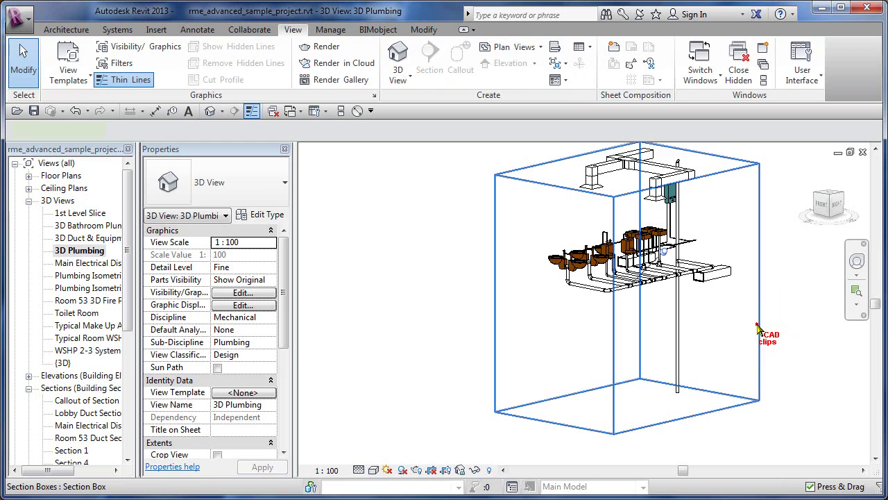
left_click(758, 329)
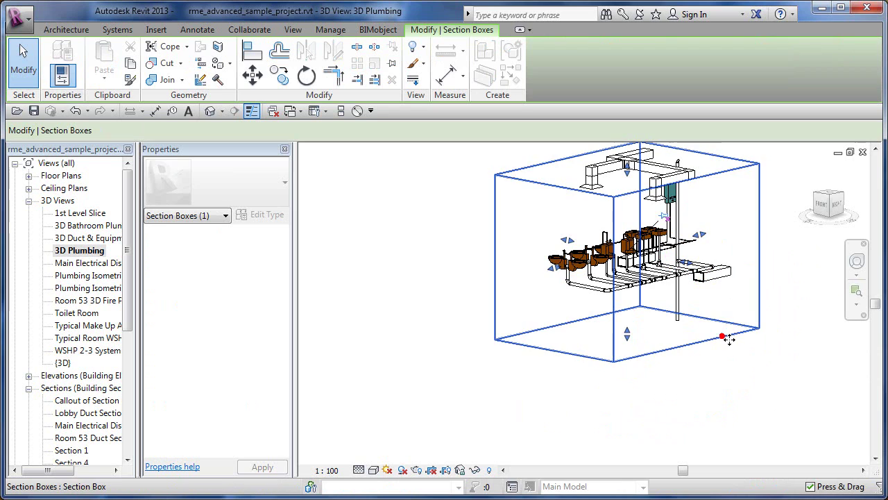
left_click(719, 360)
Examine the bathroom fixtures and their connected drainage piping up close from several angles
middle_click_drag(700, 358, 718, 392)
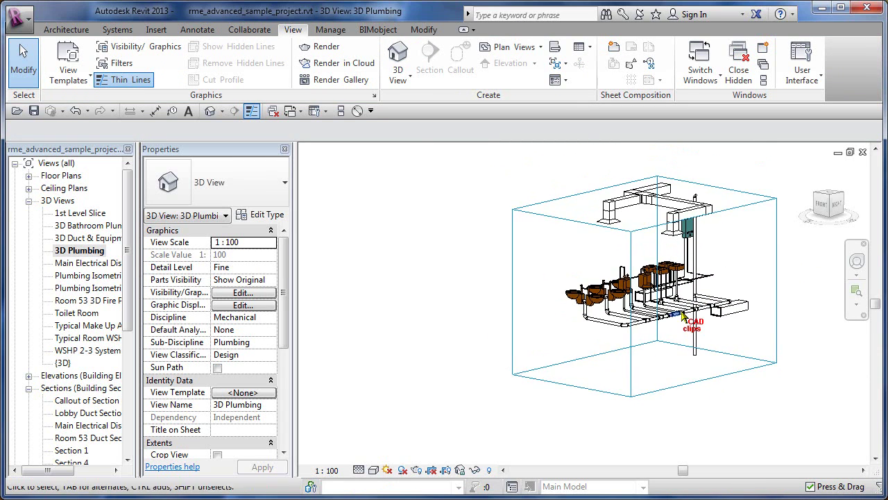
scroll(683, 315, "up", 3)
middle_click_drag(672, 321, 709, 344, "shift")
scroll(709, 339, "down", 2)
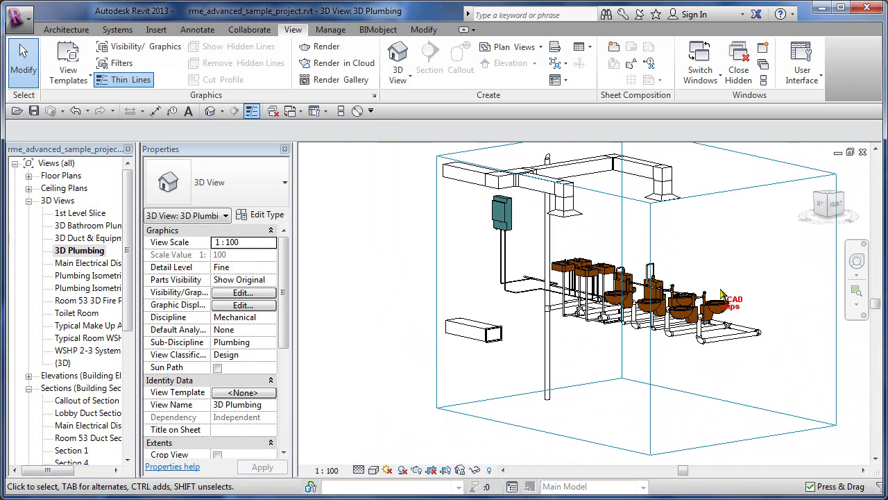
scroll(721, 289, "up", 4)
middle_click_drag(729, 293, 554, 292)
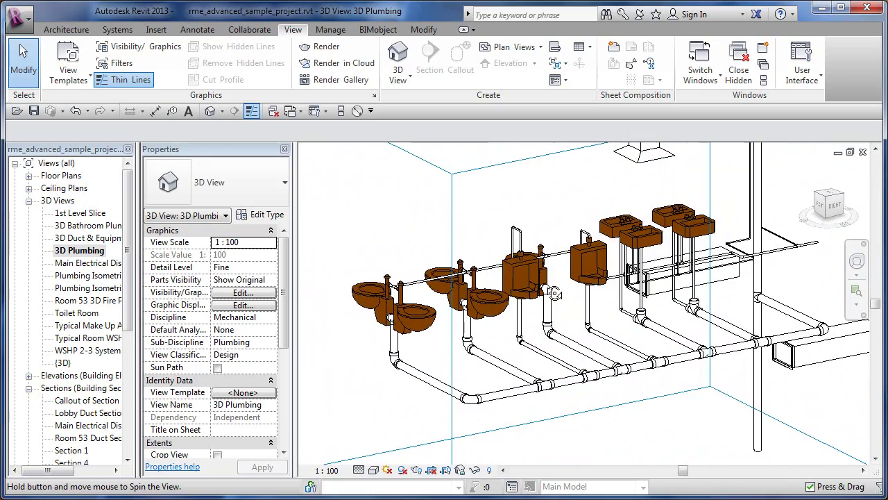
scroll(555, 320, "up", 5)
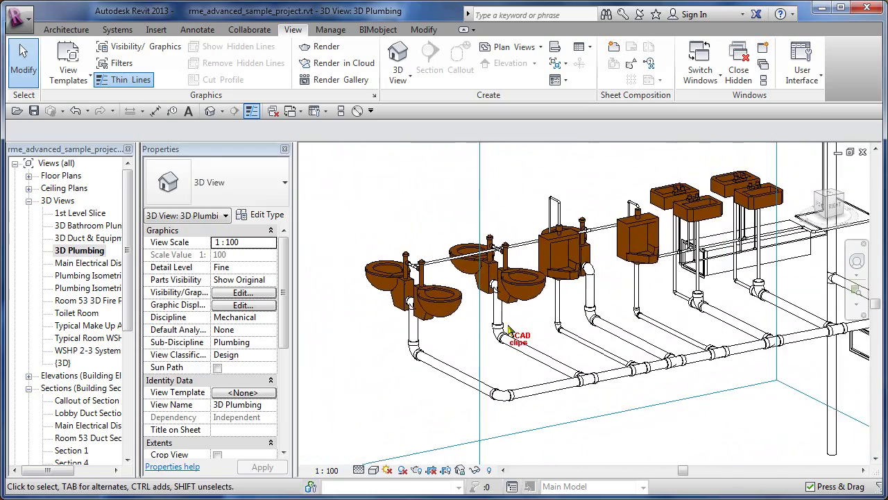